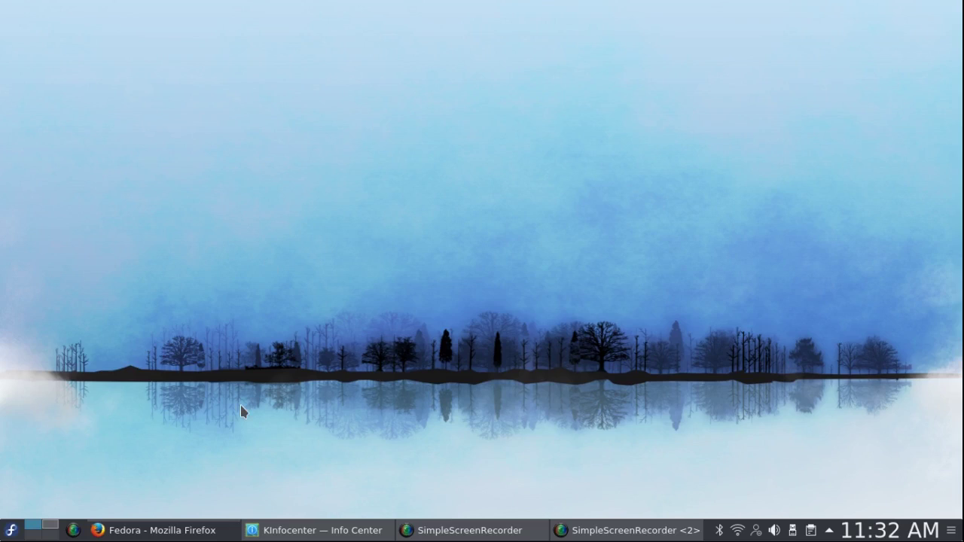
Bring the 'Fedora - Mozilla Firefox' window to the front from the taskbar.
click(189, 533)
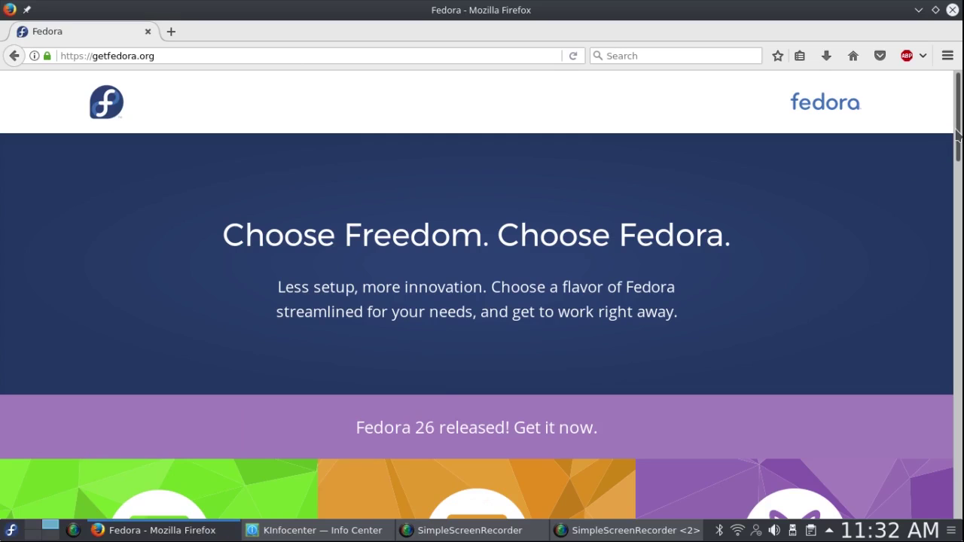
Scroll getfedora.org down past the Workstation, Server and Atomic editions to 'Want more Fedora options?'.
drag(959, 135, 930, 207)
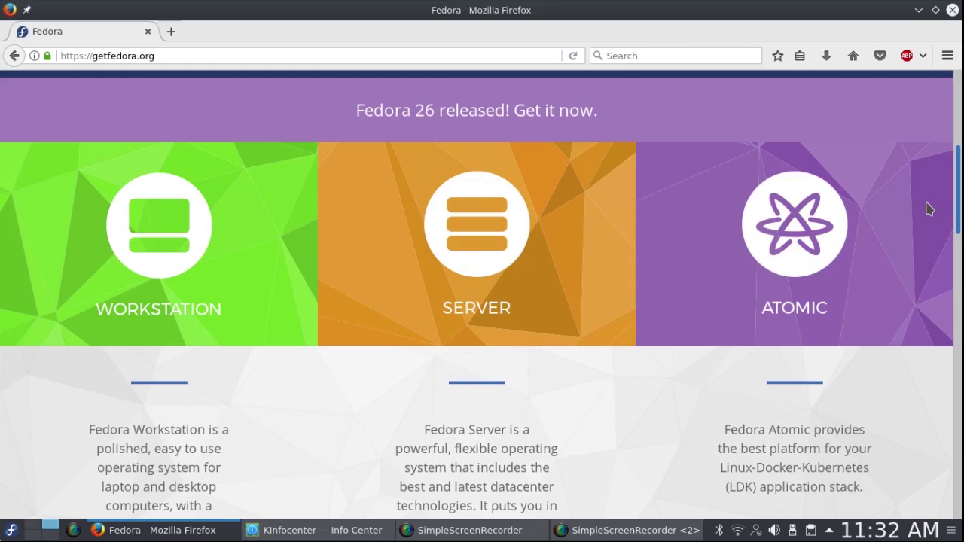
drag(929, 209, 929, 211)
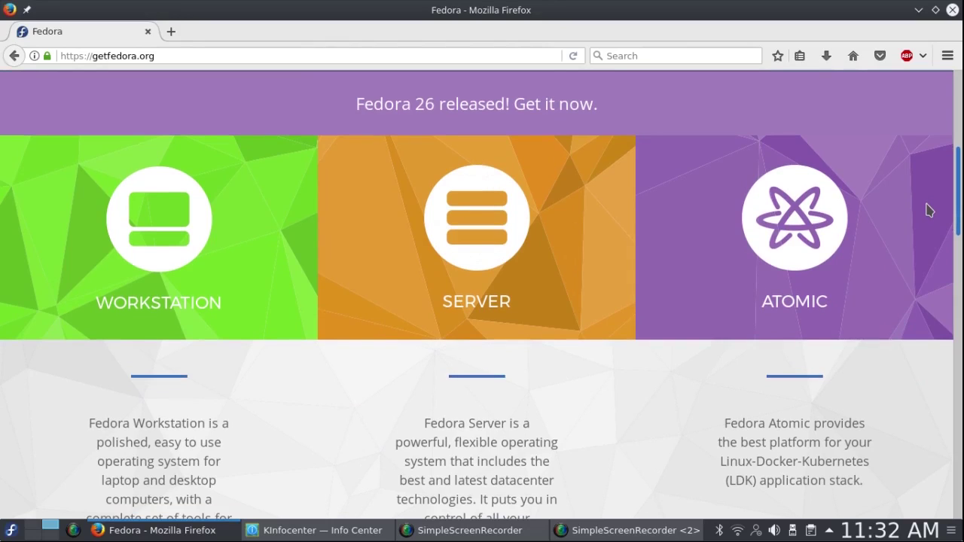
scroll(929, 211, down, 1)
scroll(929, 211, down, 1)
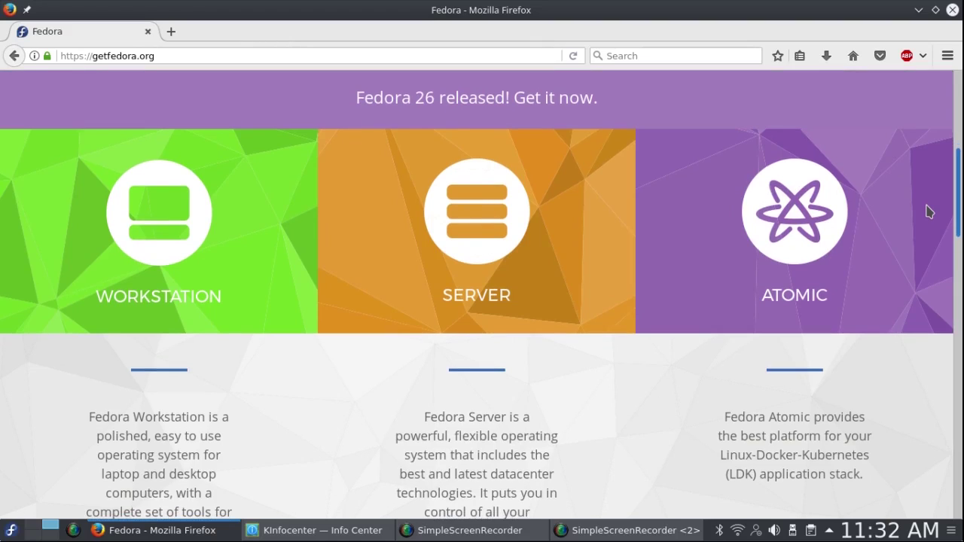
scroll(929, 212, down, 10)
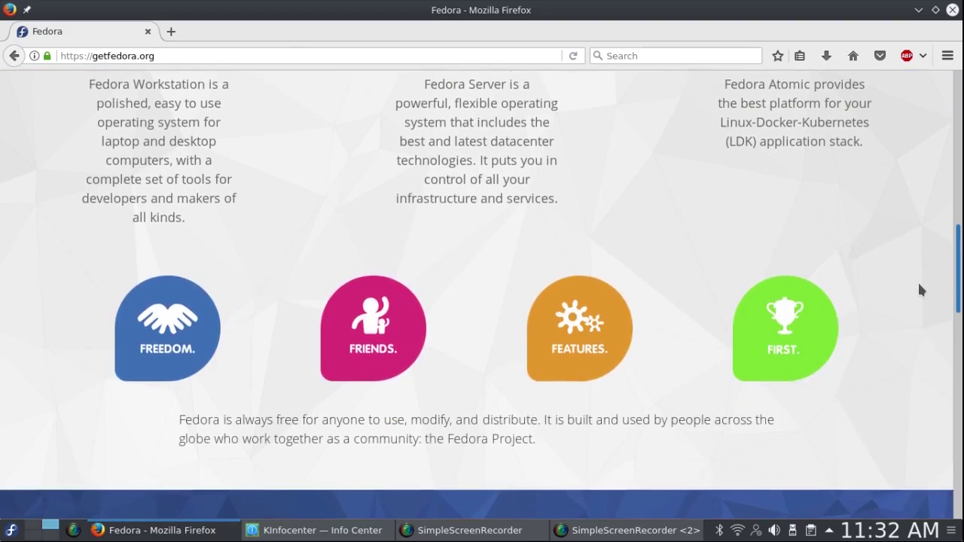
scroll(917, 308, down, 3)
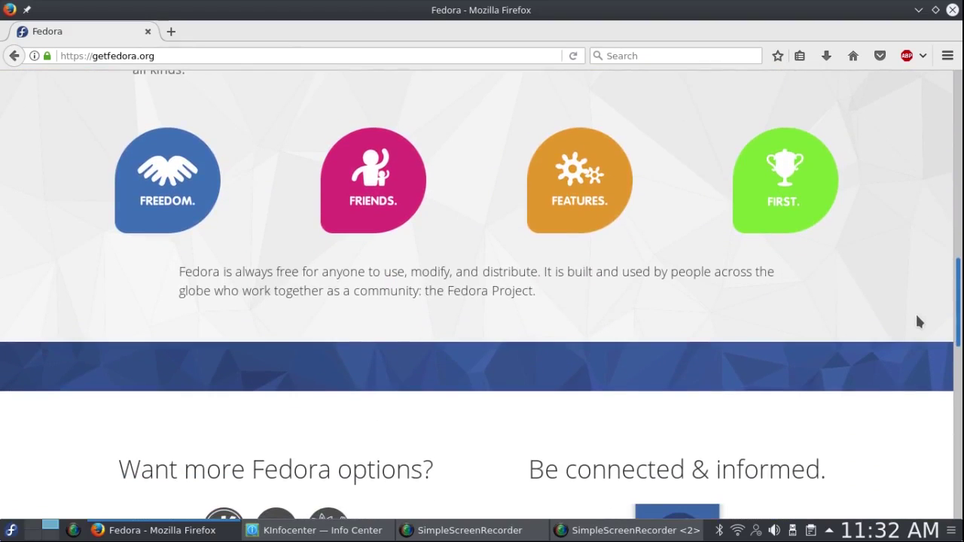
scroll(918, 324, down, 1)
scroll(919, 339, down, 8)
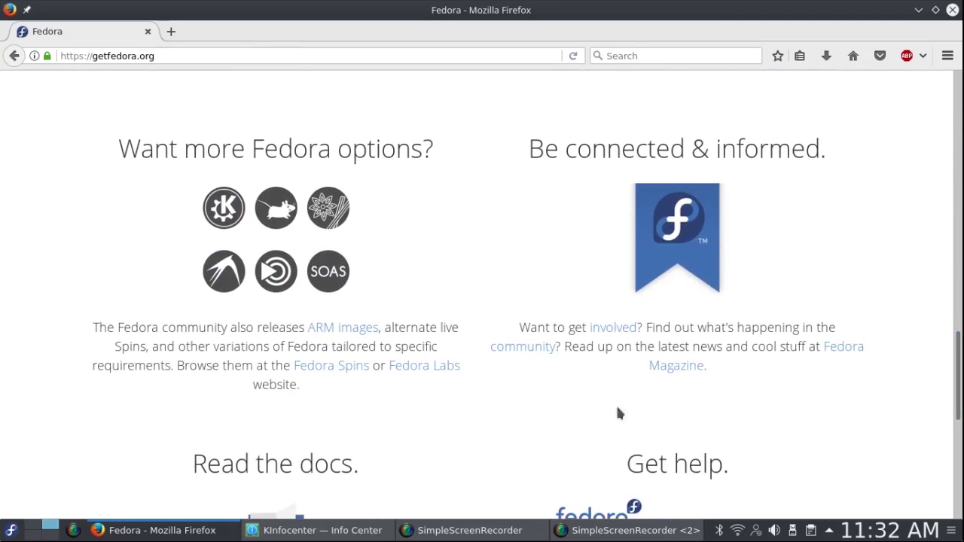
Open the Fedora Spins site and scroll through its list of spins.
click(334, 368)
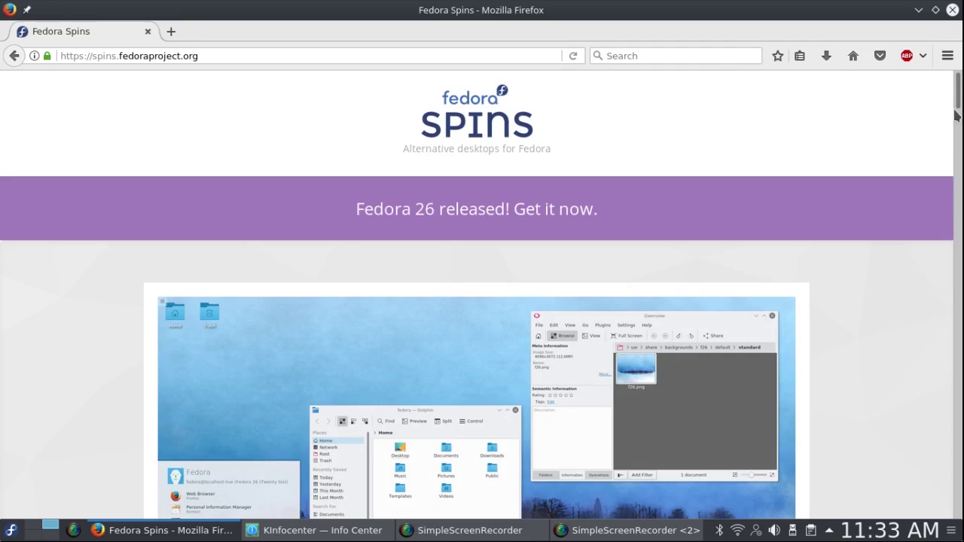
drag(958, 101, 926, 434)
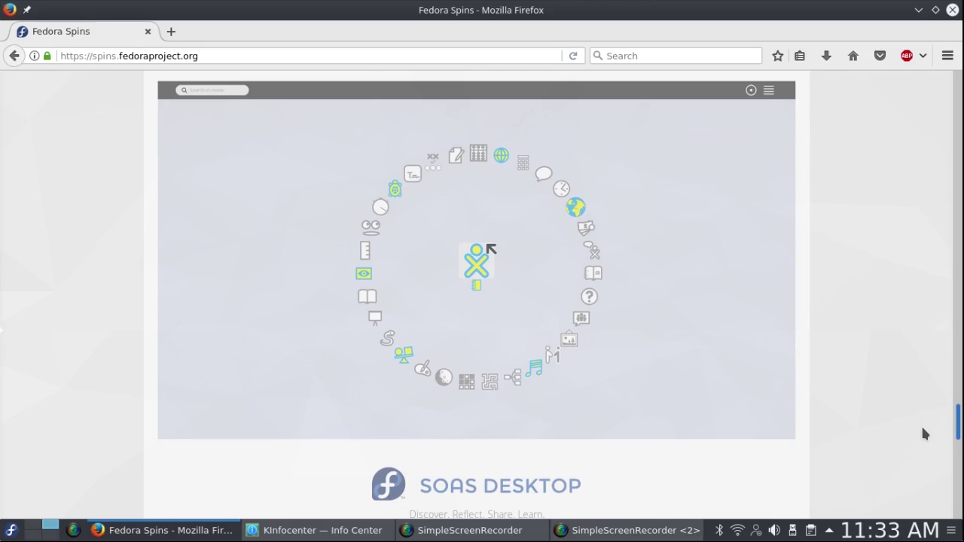
mouse_move(926, 433)
mouse_down()
mouse_move(925, 459)
mouse_move(925, 449)
mouse_up()
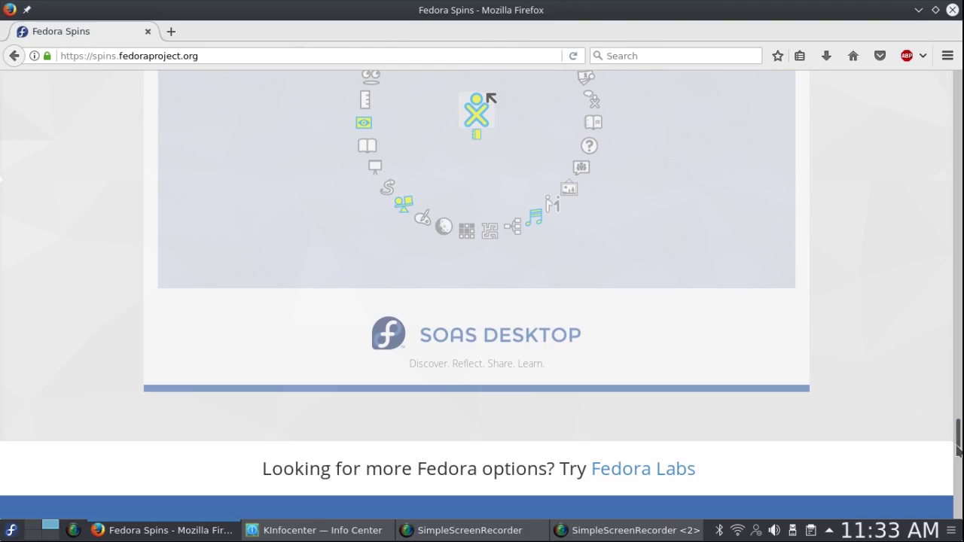
Open the KDE Plasma Desktop spin page and scroll toward its Download Now section.
drag(959, 450, 959, 123)
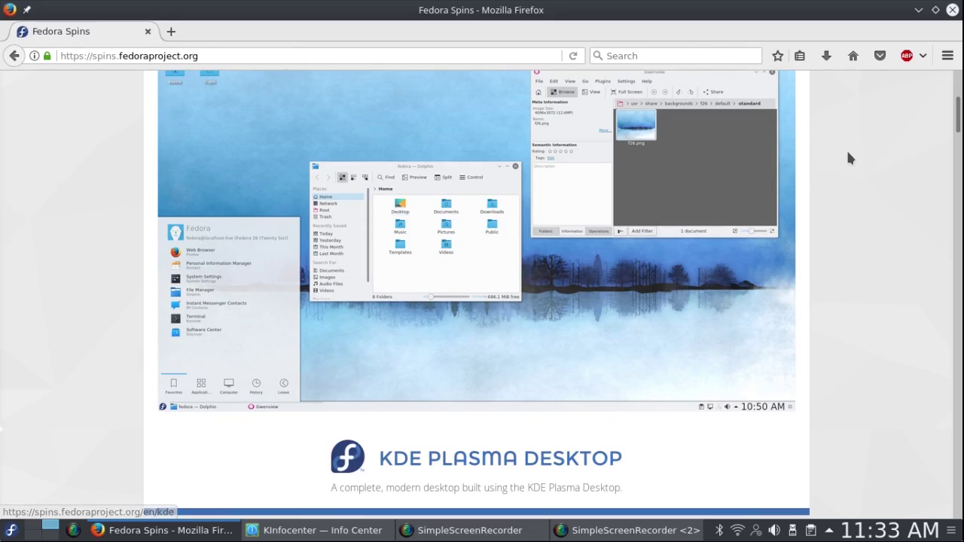
click(516, 296)
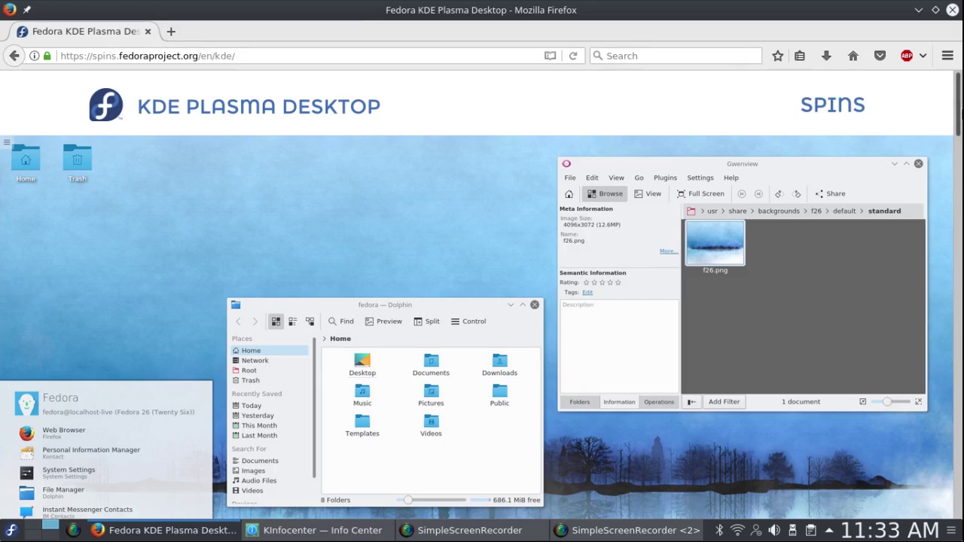
drag(960, 113, 936, 229)
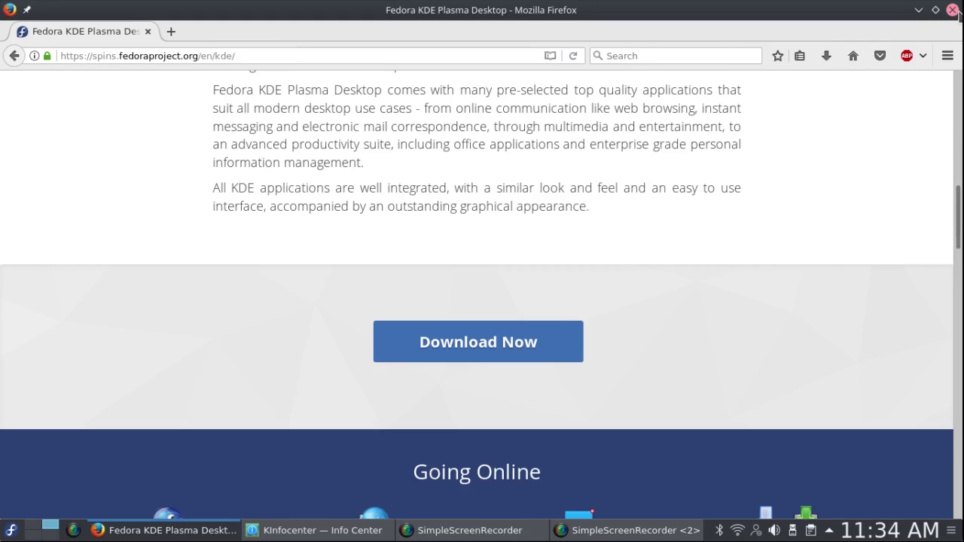
click(952, 10)
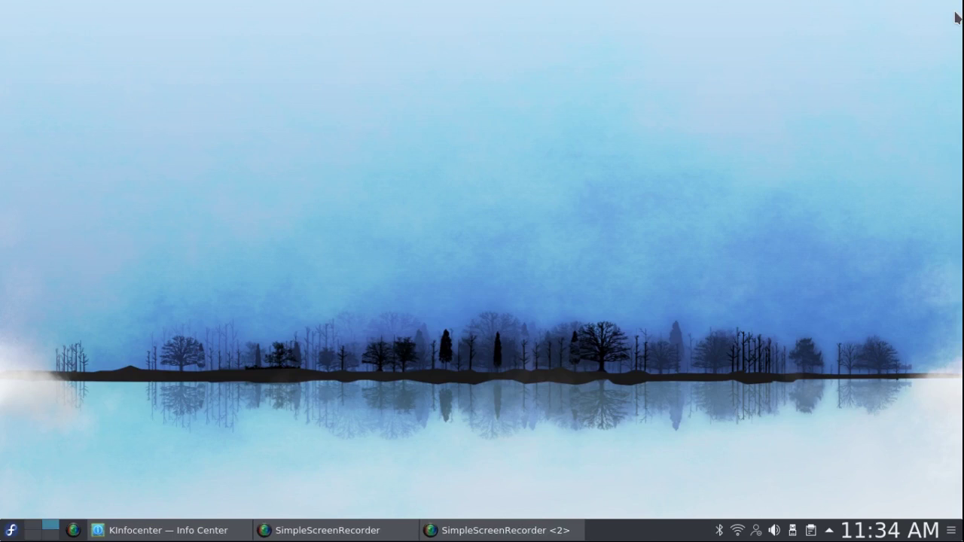
click(215, 531)
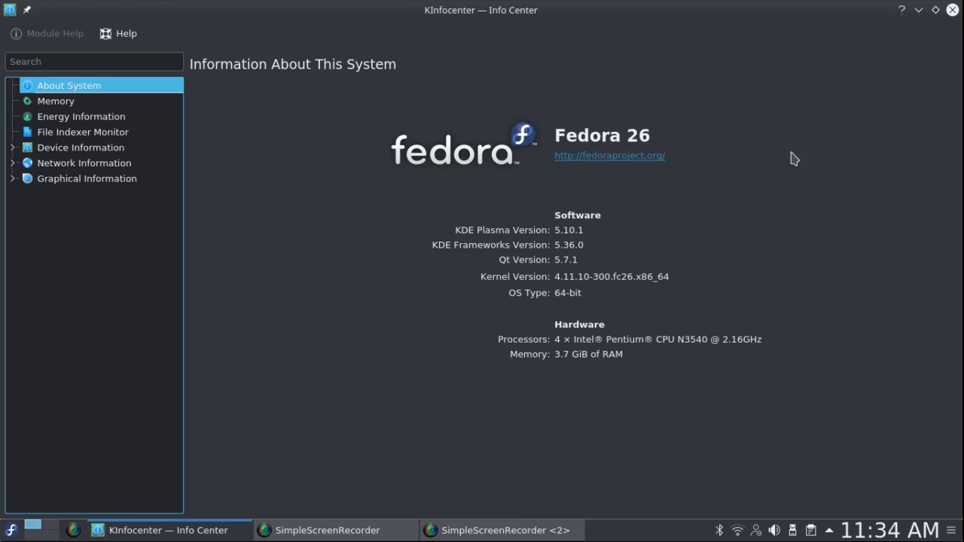
click(952, 10)
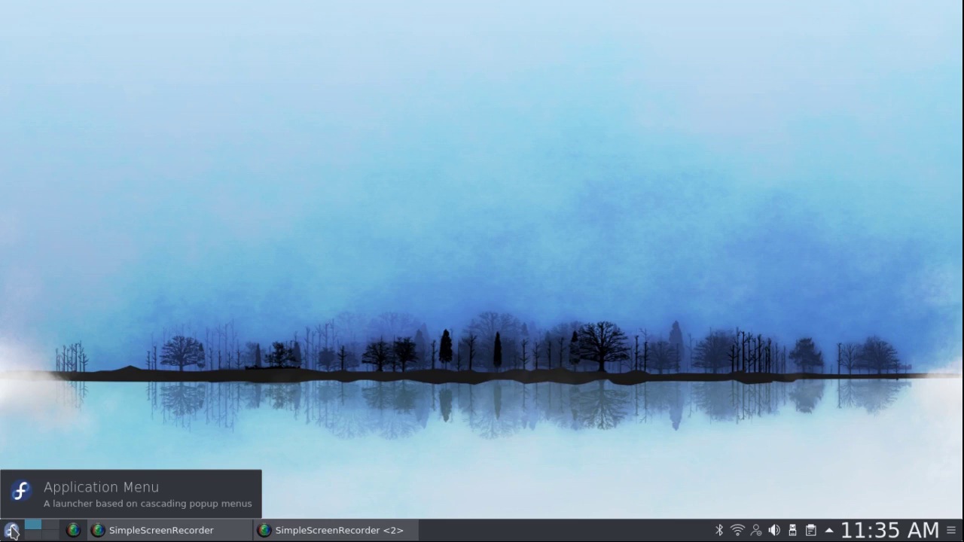
Launch Discover from the System section of the application menu and maximize it.
click(13, 531)
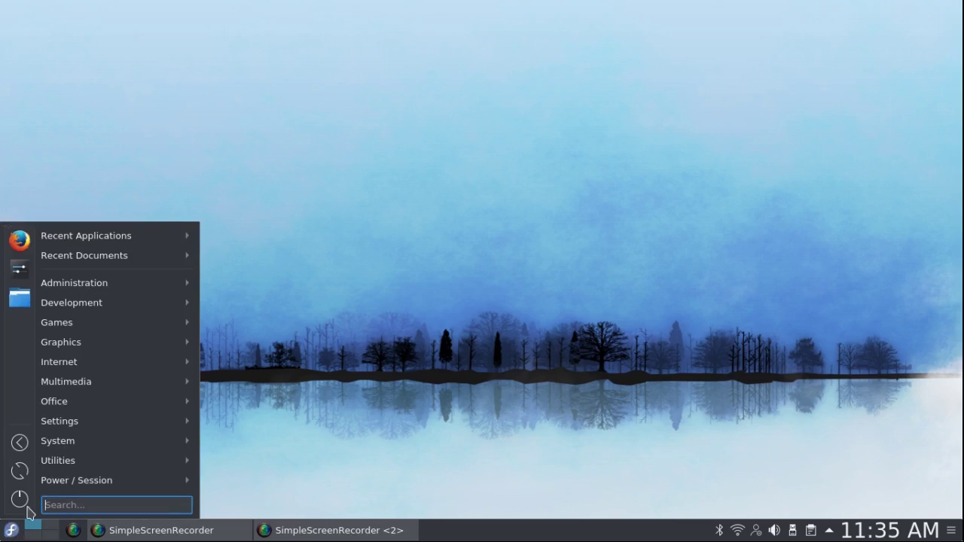
mouse_move(71, 437)
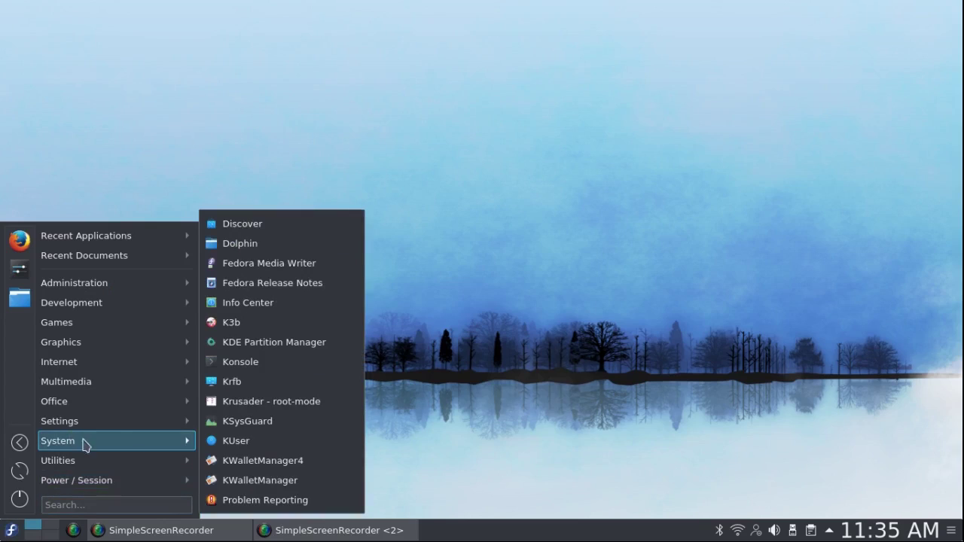
click(249, 226)
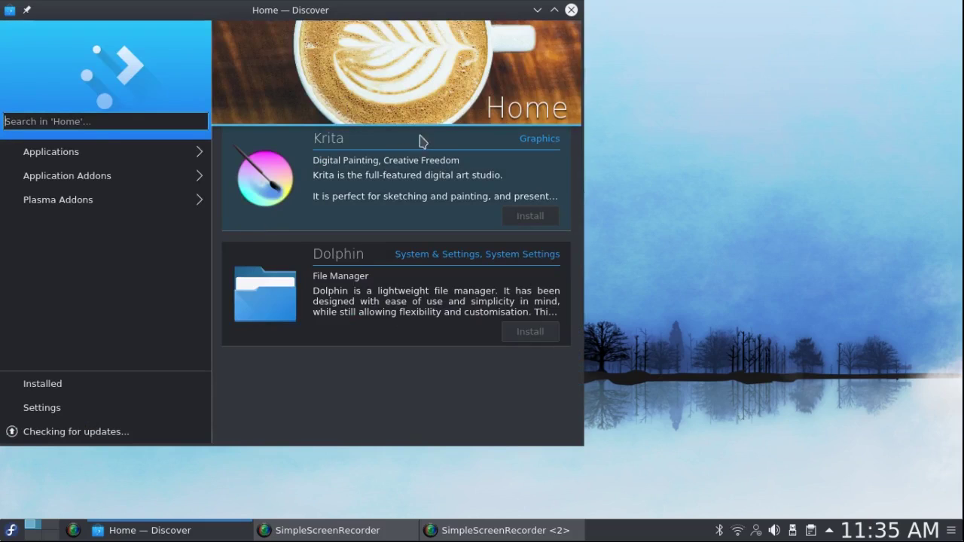
click(554, 10)
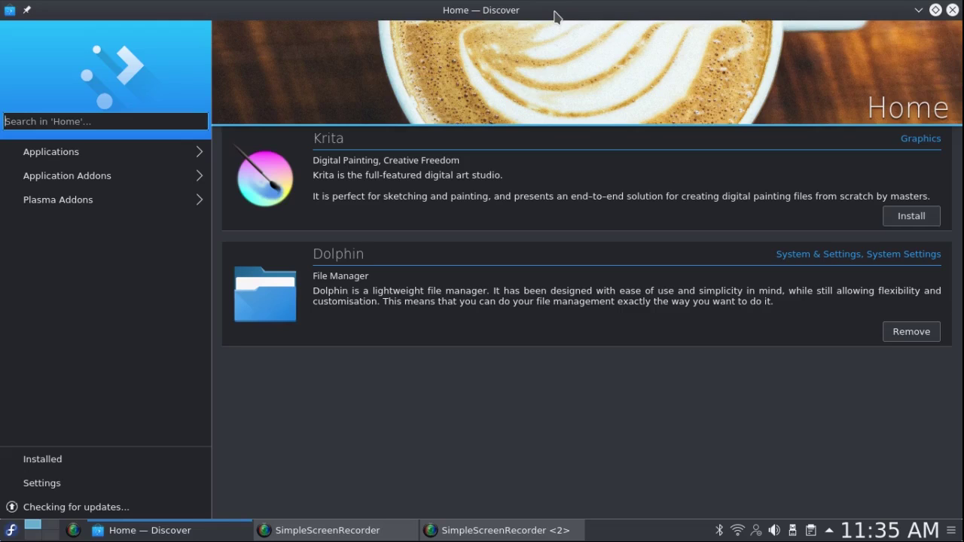
Under Applications, view Accessories, Science & Engineering, then Internet, and close Discover.
click(89, 161)
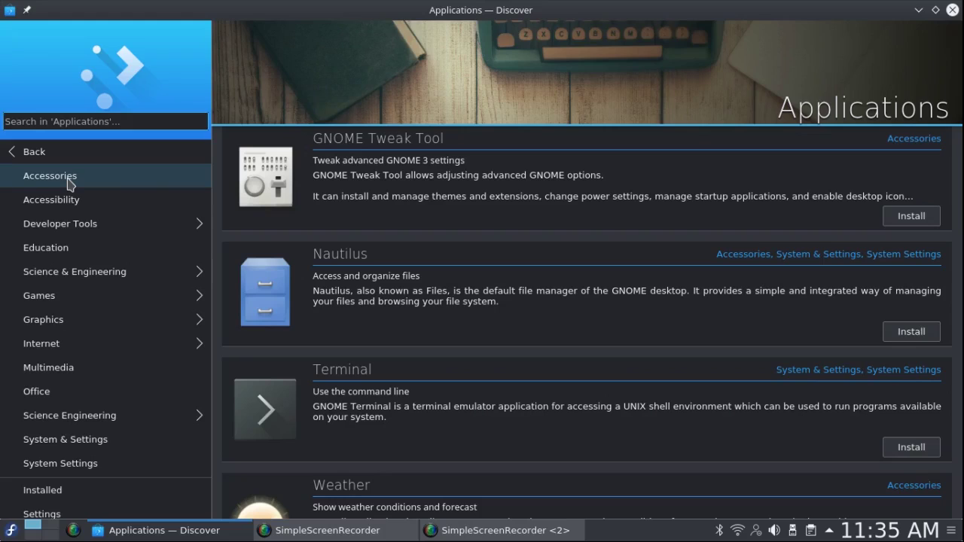
click(70, 184)
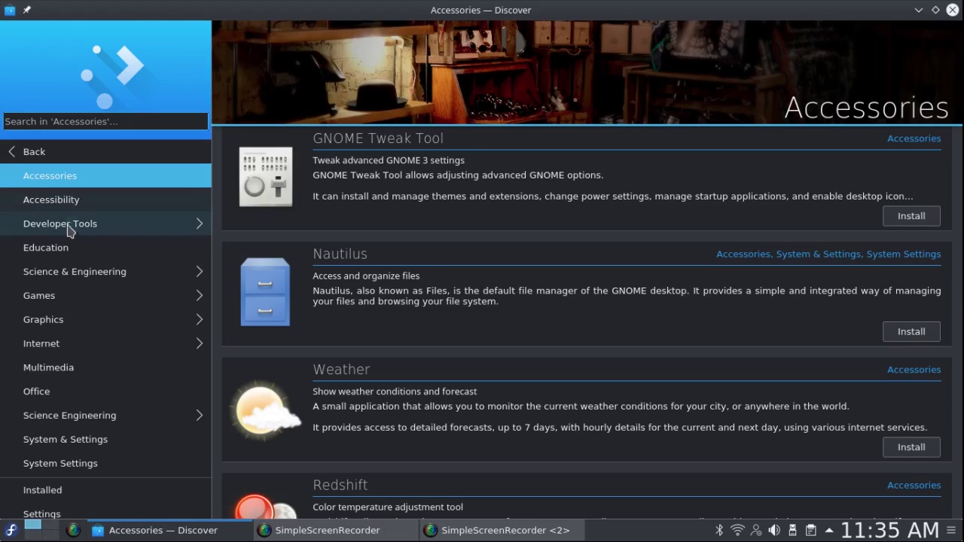
click(58, 279)
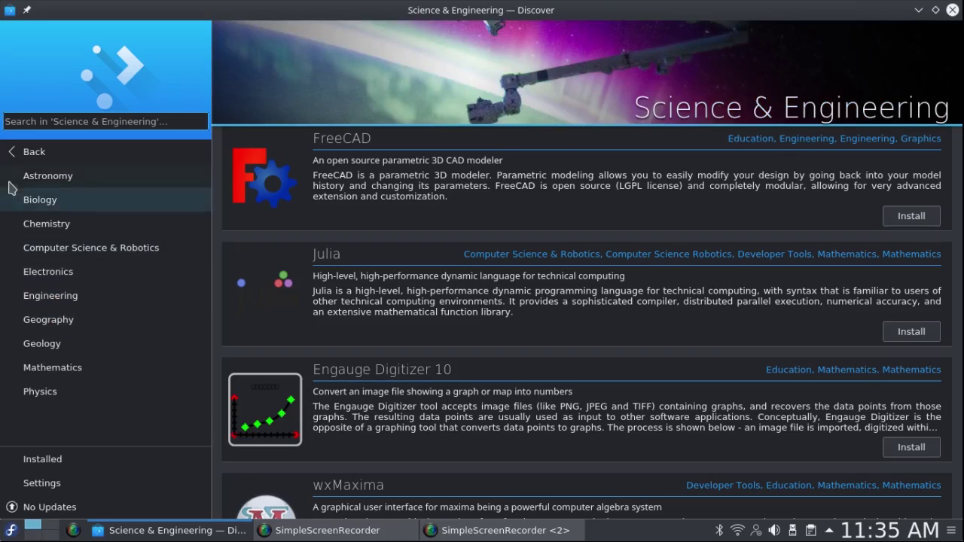
click(12, 151)
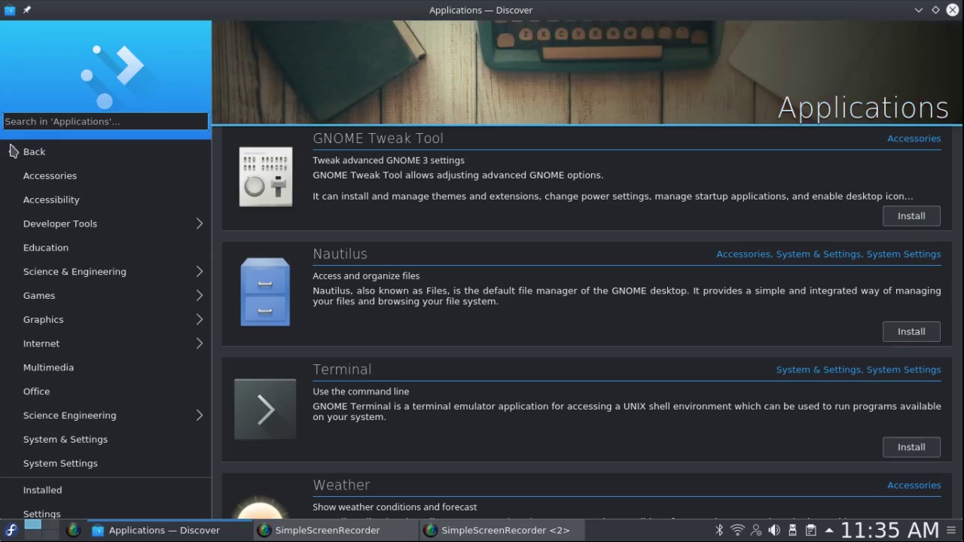
click(42, 344)
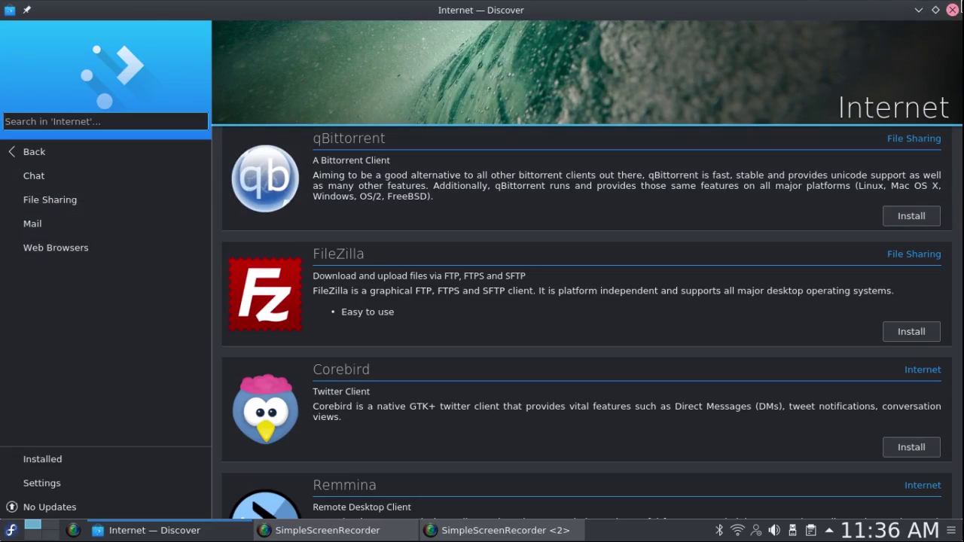
click(953, 10)
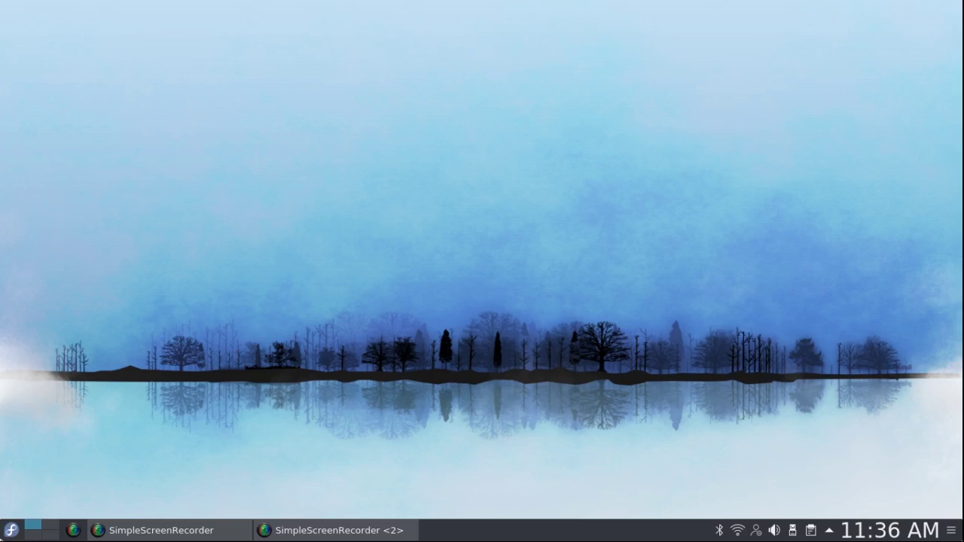
Launch dnfdragora from the application menu and maximize its window.
click(12, 532)
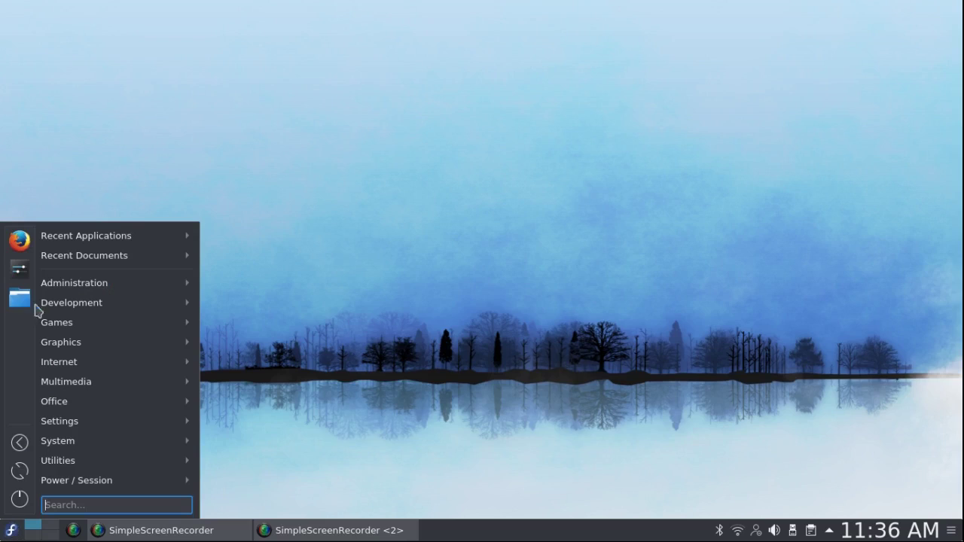
mouse_move(103, 285)
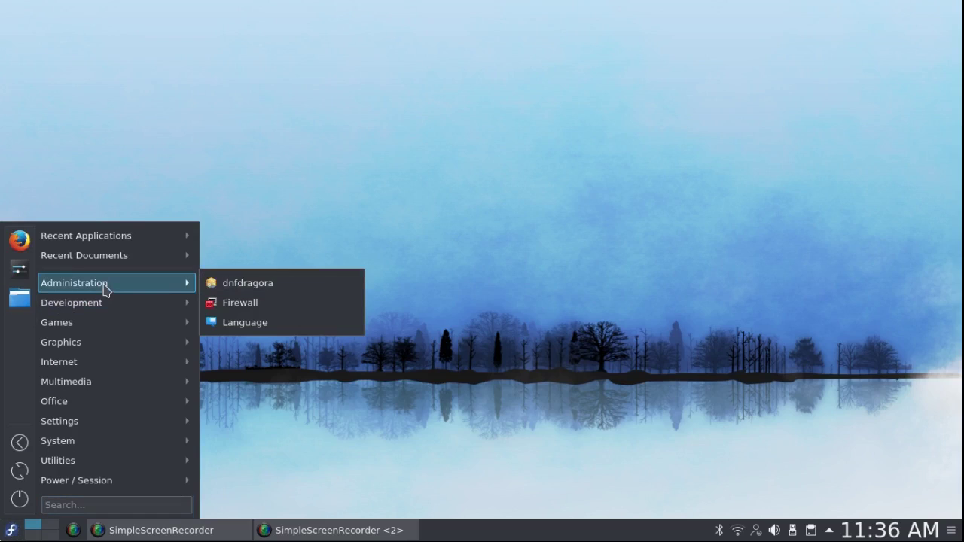
click(251, 283)
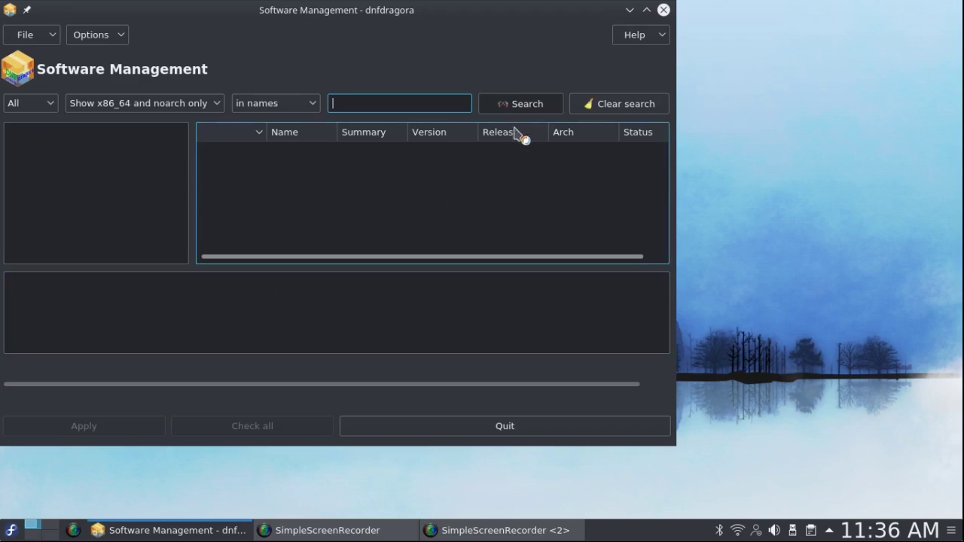
click(647, 10)
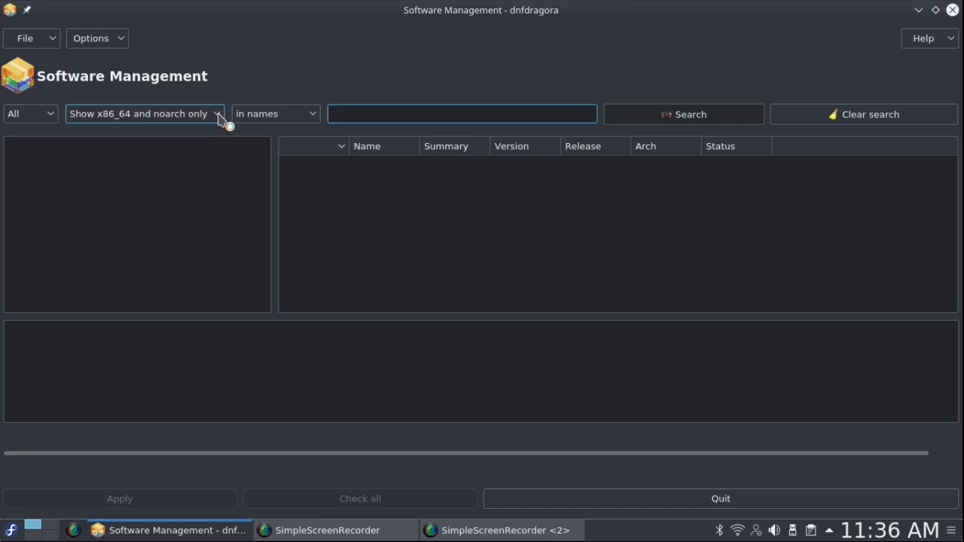
Check the architecture filter without changing it, then place the cursor in the name search field.
click(137, 113)
click(137, 114)
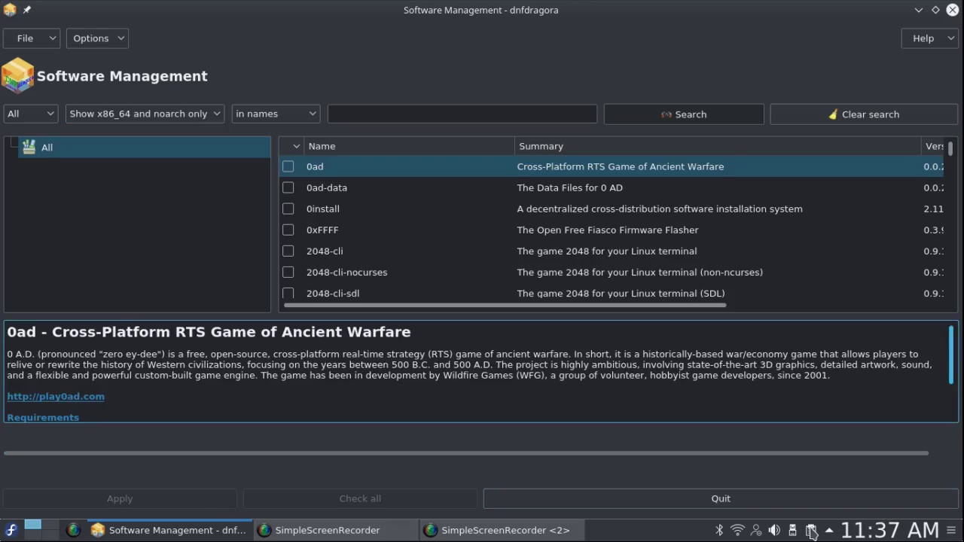
click(335, 107)
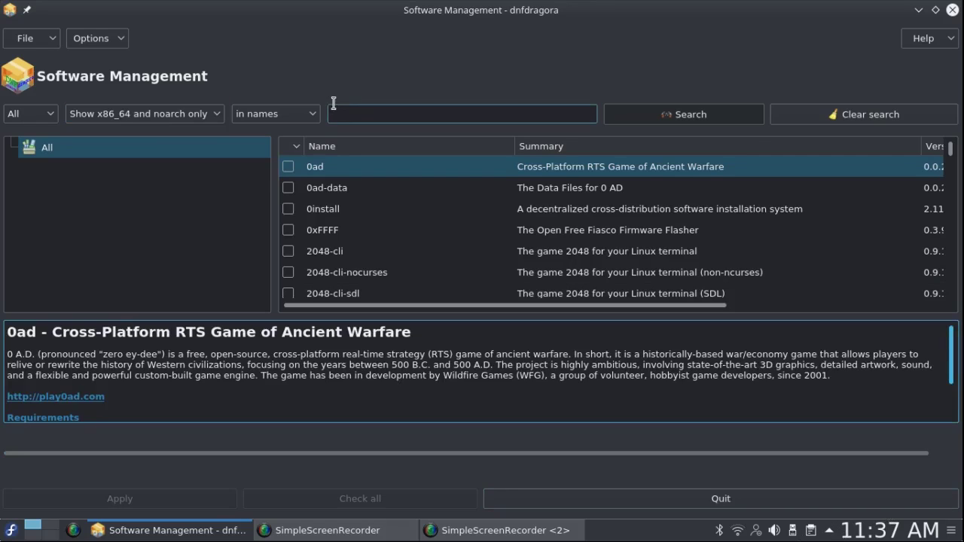
click(346, 116)
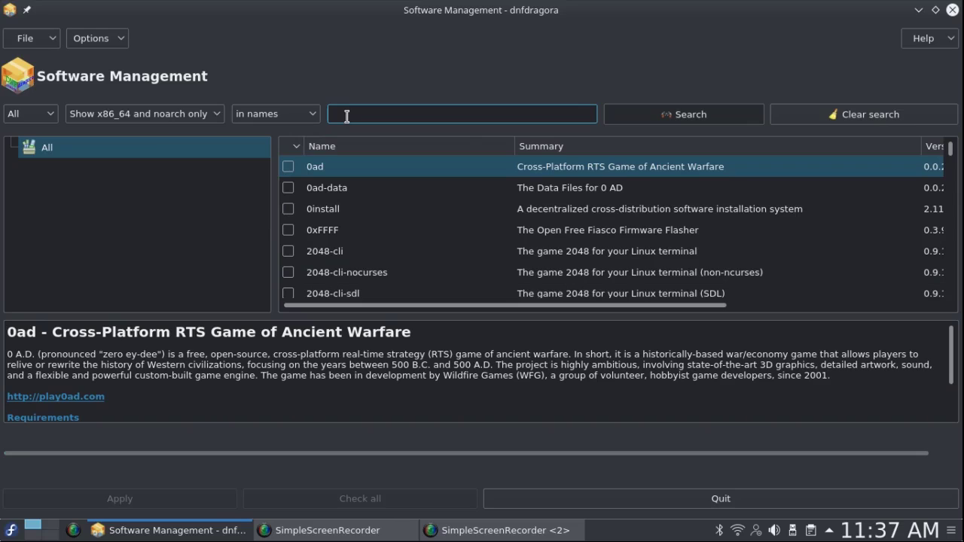
Search packages for 'gimp' and mark the gimp package for installation.
text(gimp)
click(647, 119)
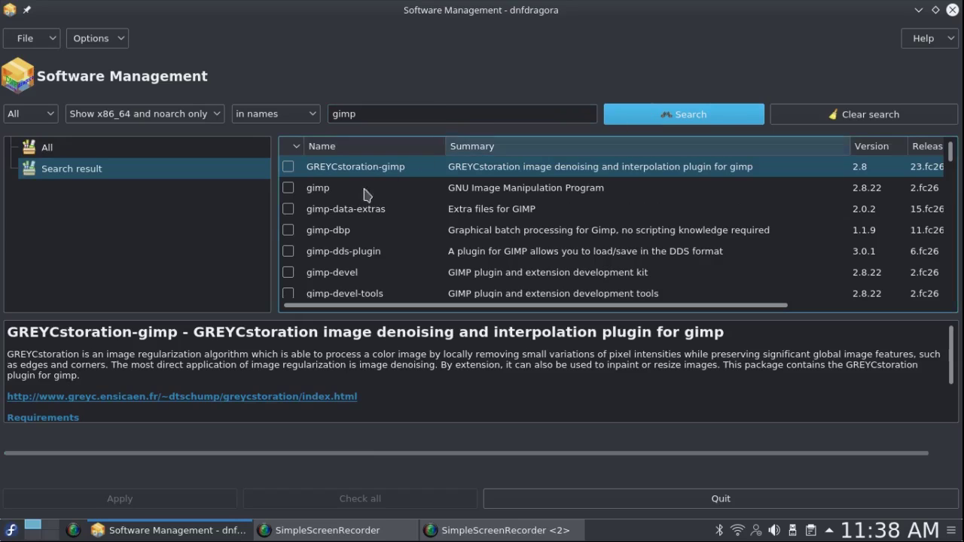
click(287, 187)
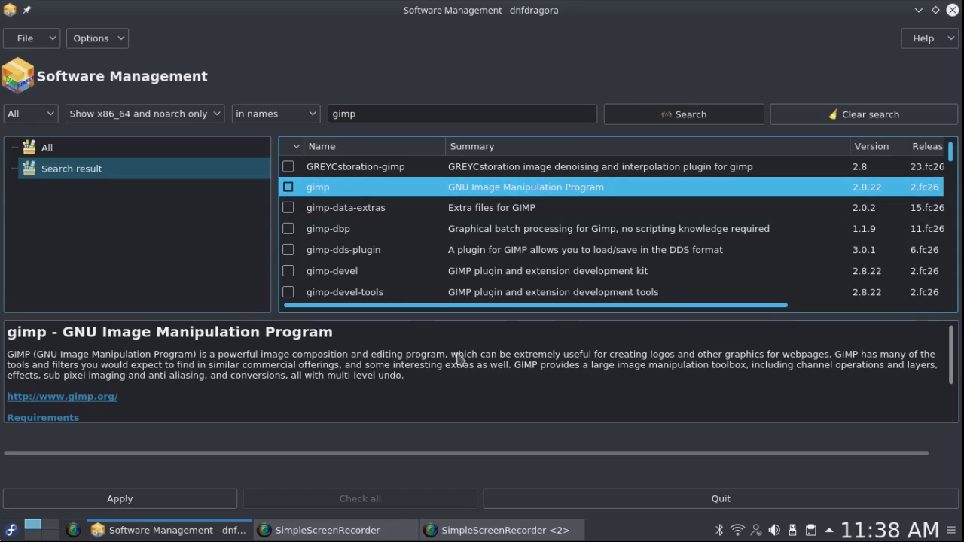
Apply the install, accept its dependencies, and authorize with the account password.
click(211, 501)
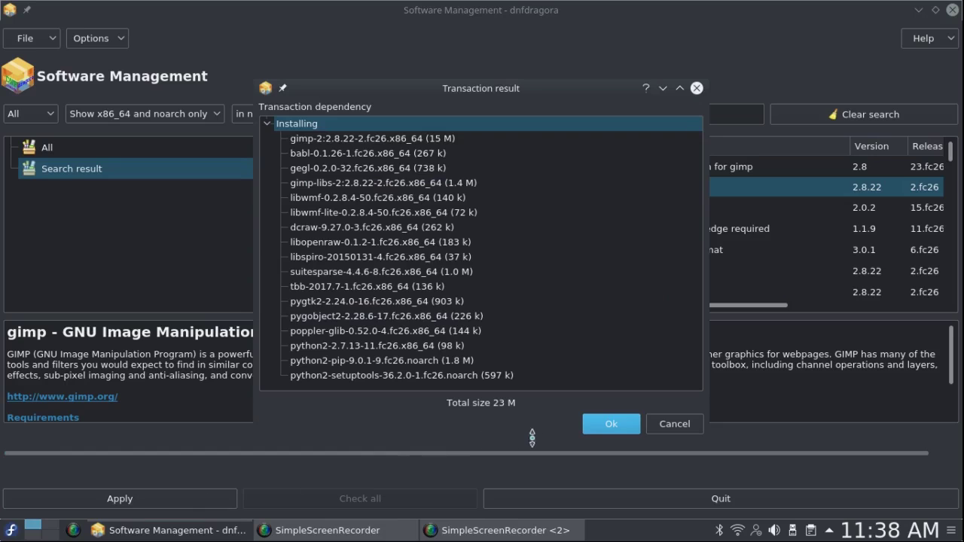
click(594, 427)
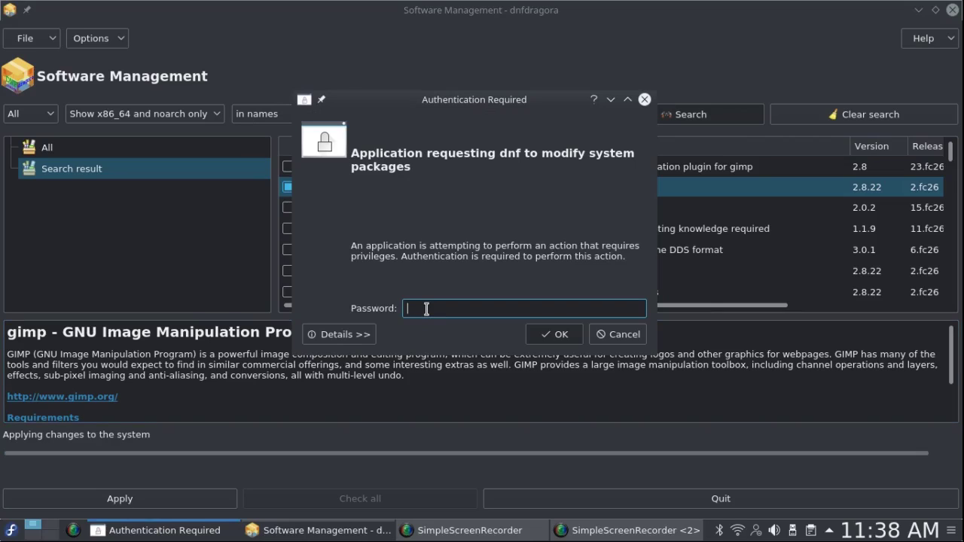
text(•••••••••)
click(557, 335)
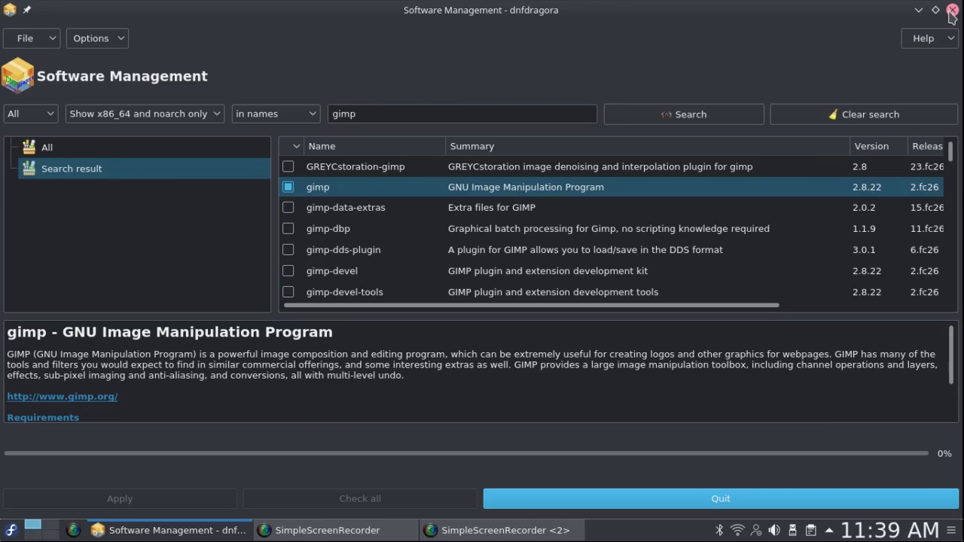
Close dnfdragora and launch Konsole from the application menu's System submenu.
click(952, 11)
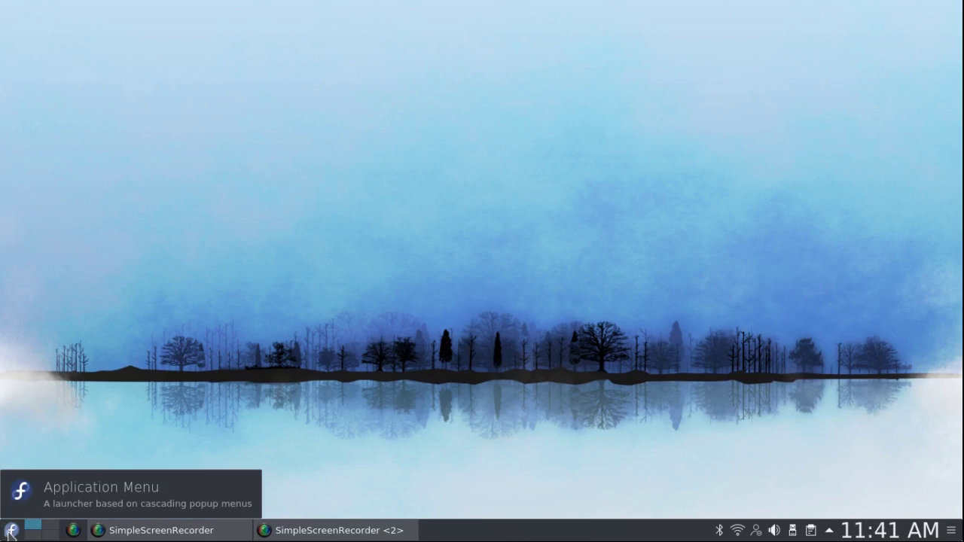
click(11, 533)
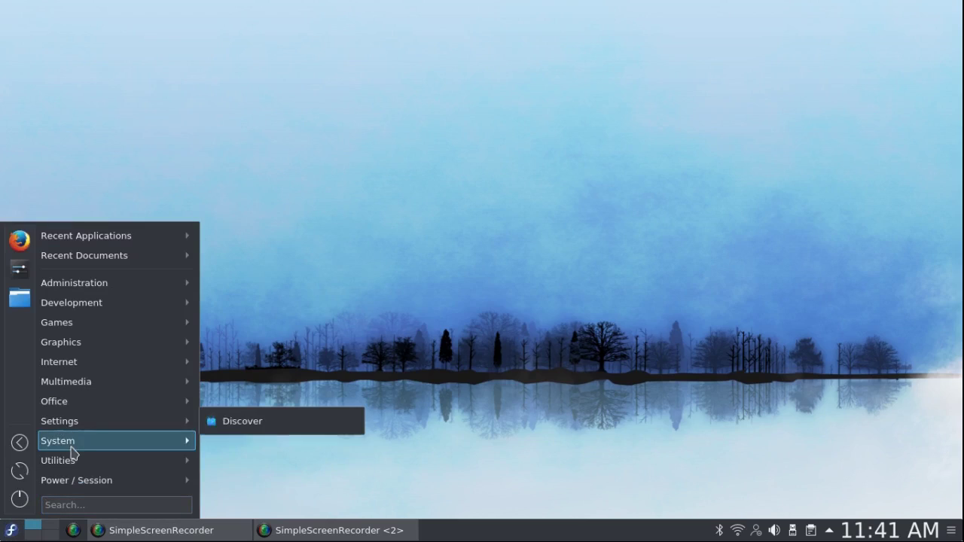
mouse_move(71, 450)
click(249, 365)
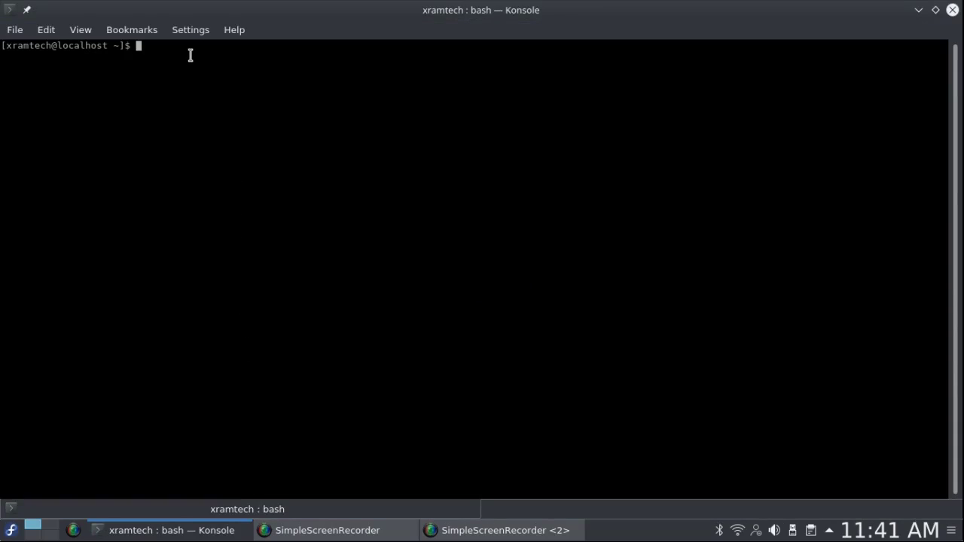
Enlarge the Konsole font five steps via View > Enlarge Font and Ctrl++.
click(82, 30)
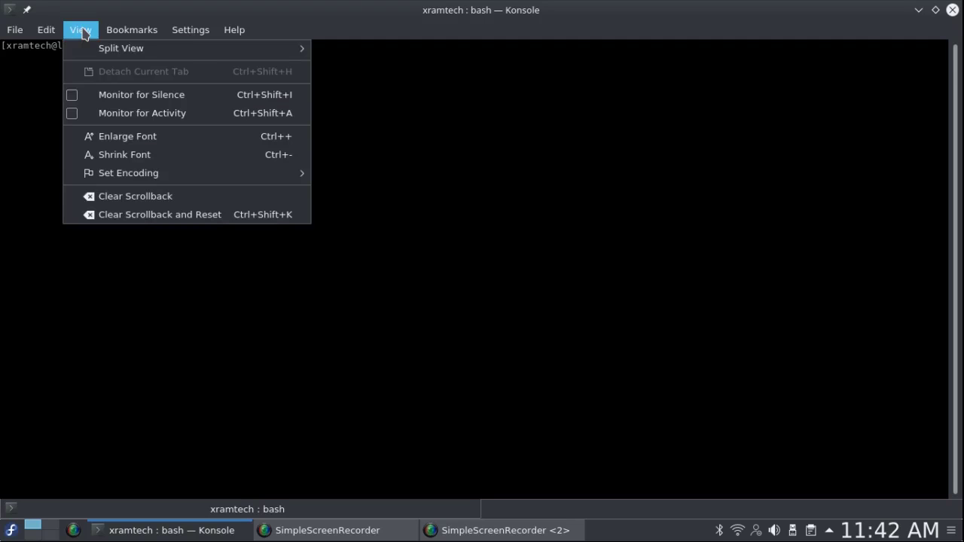
click(119, 136)
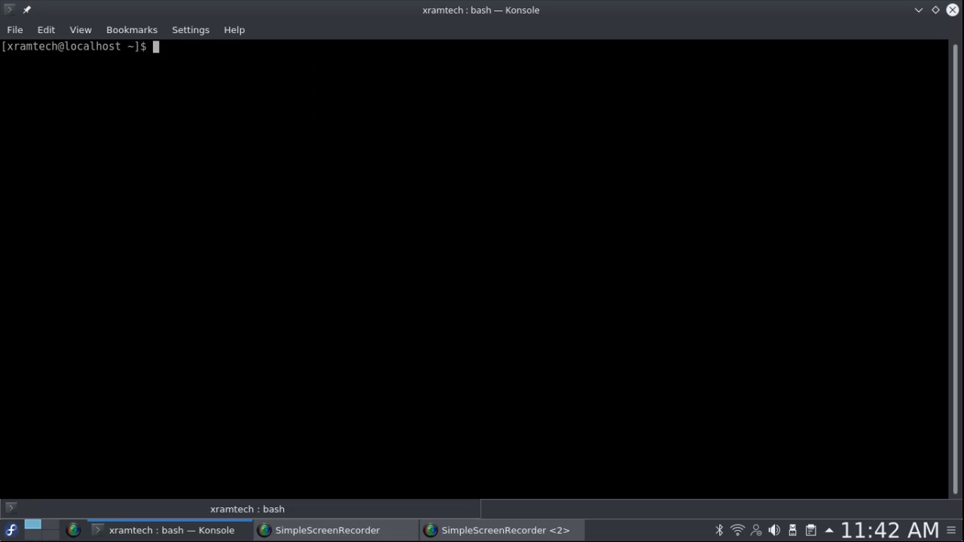
key(ctrl+plus)
key(ctrl+plus)
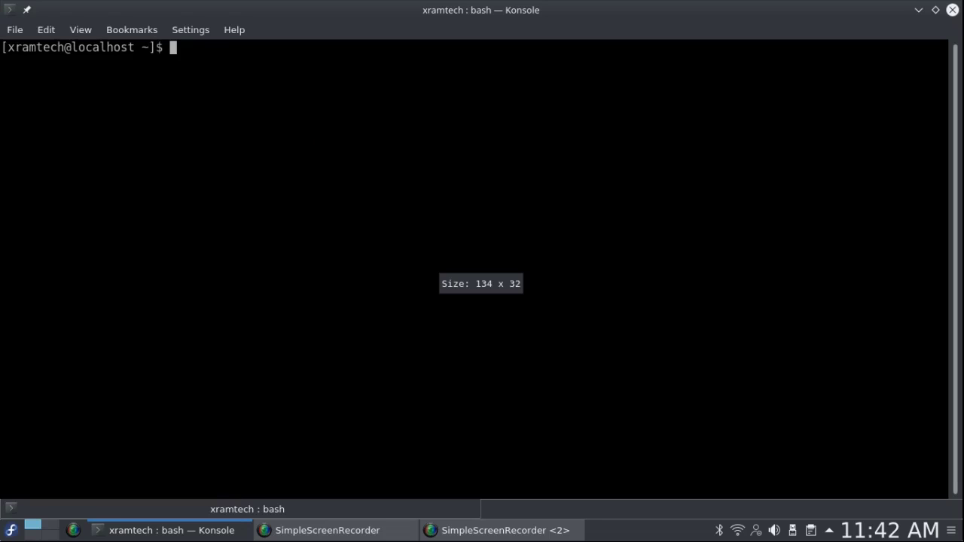
key(ctrl+plus)
key(ctrl+plus)
key(ctrl+plus)
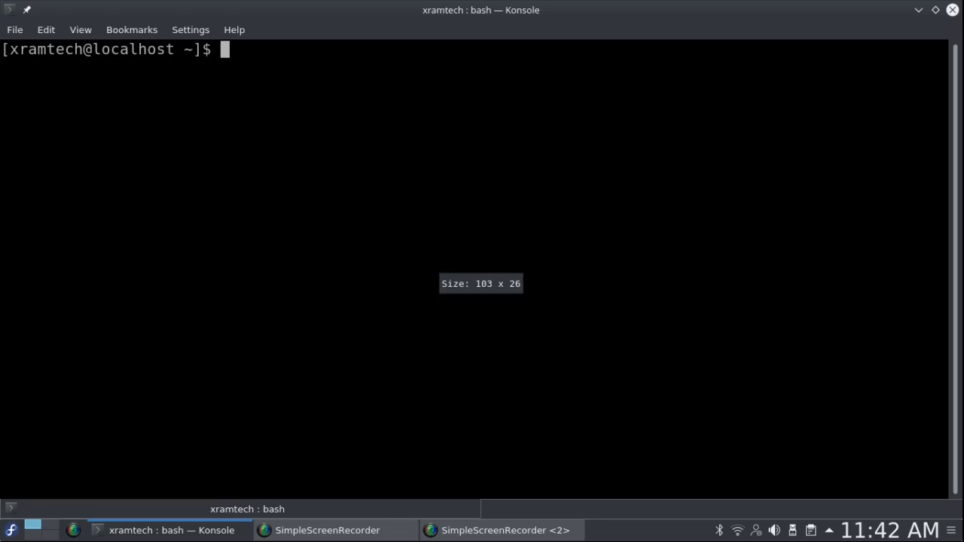
key(ctrl+plus)
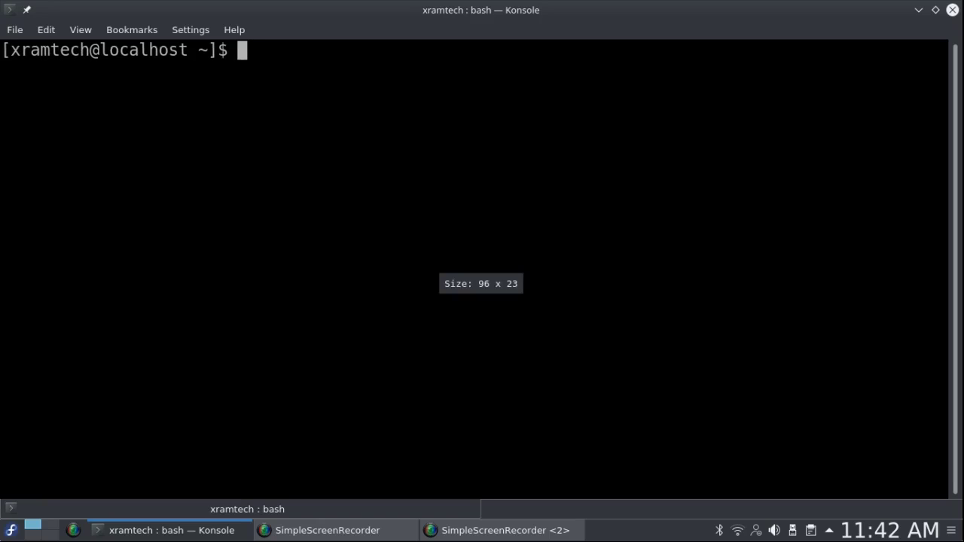
key(ctrl+plus)
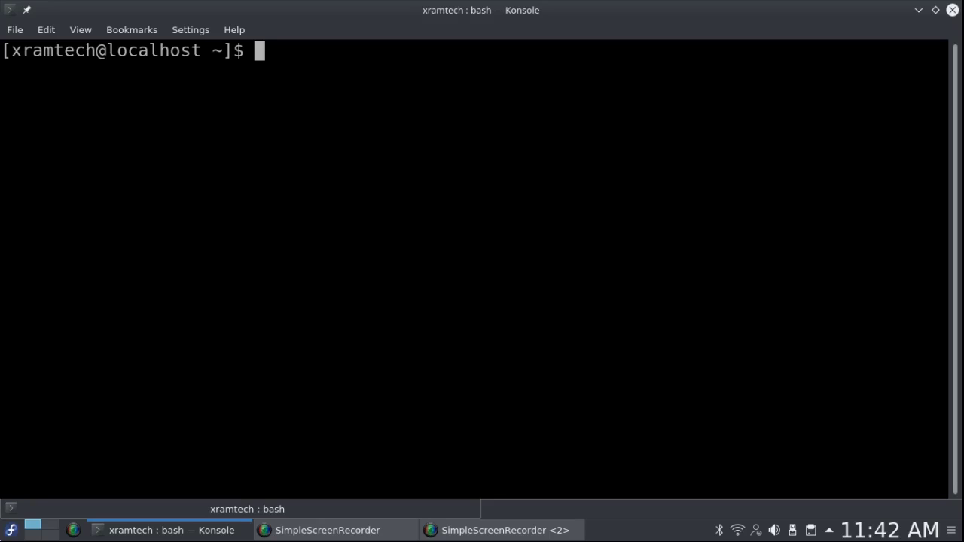
Run 'sudo dnf install mscore', enter the sudo password, and confirm the 7-package install with y.
text(sud)
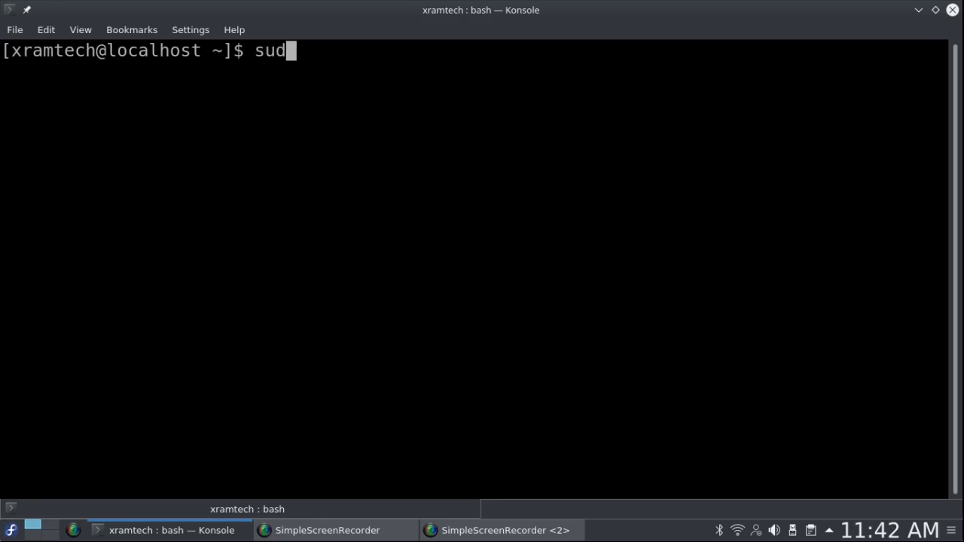
text(o d)
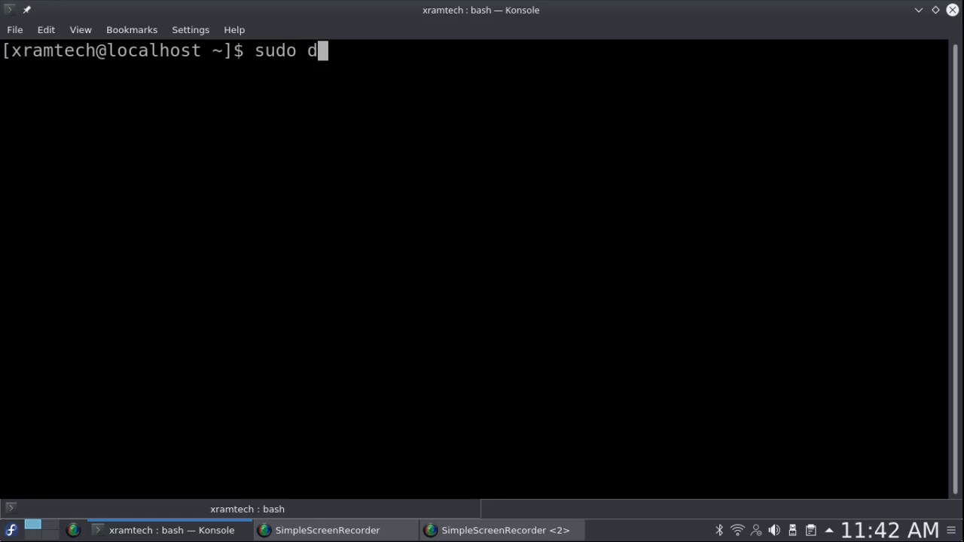
text(nf )
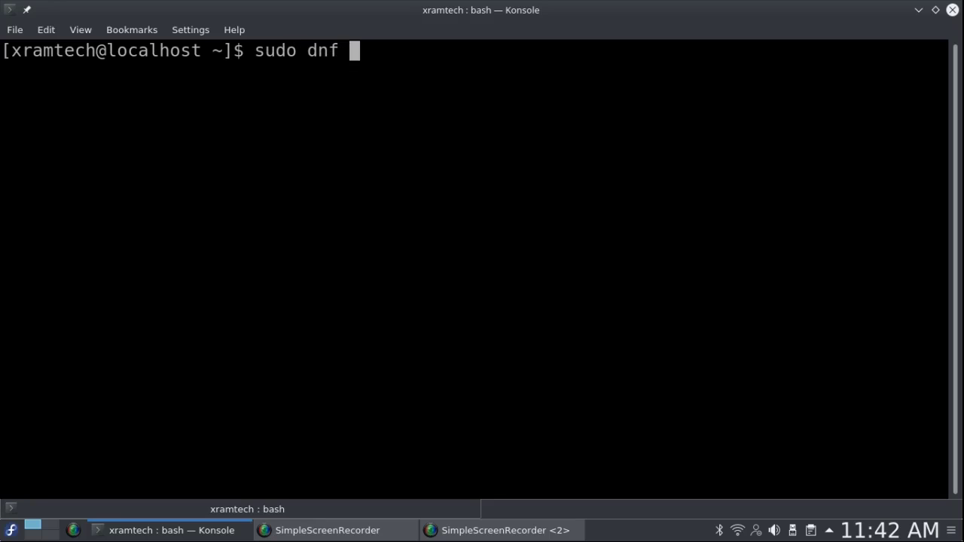
text(inst)
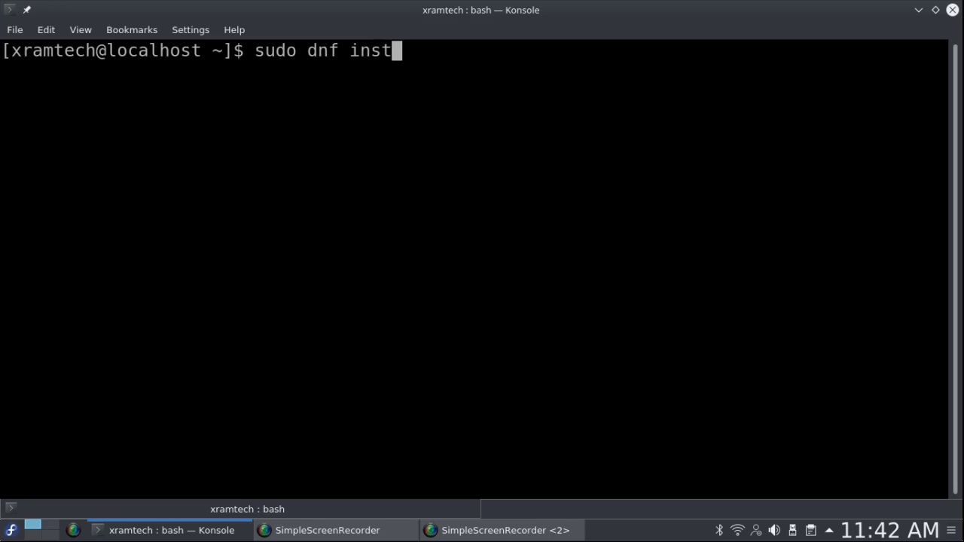
text(all)
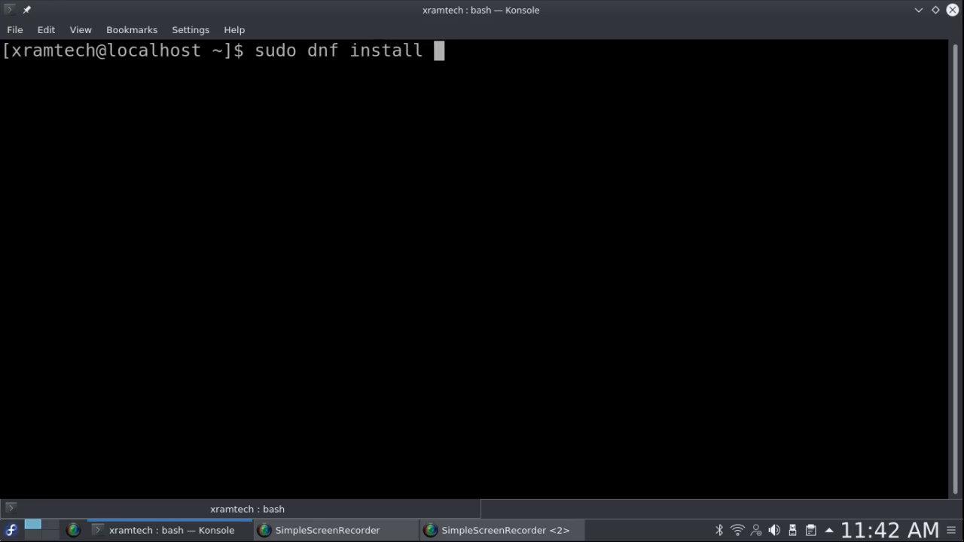
text( msco)
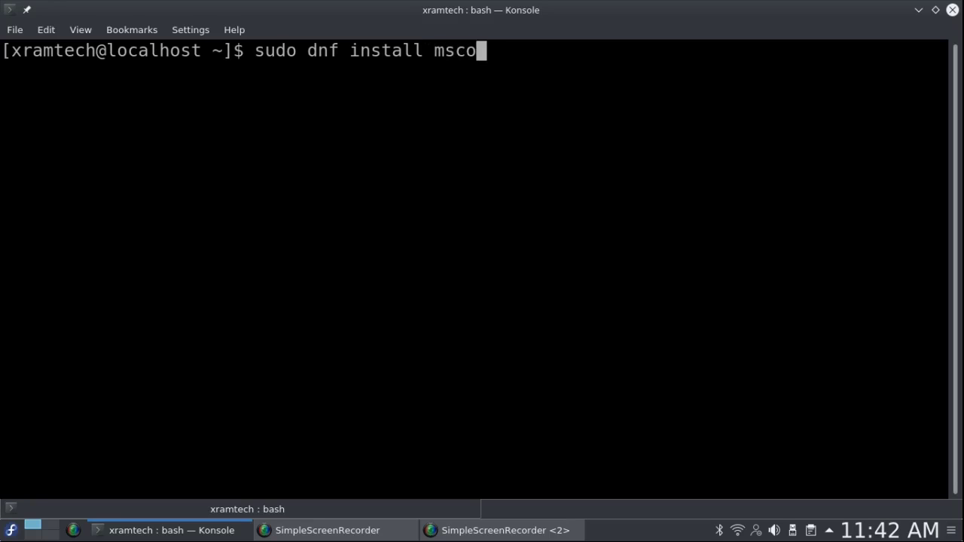
text(re)
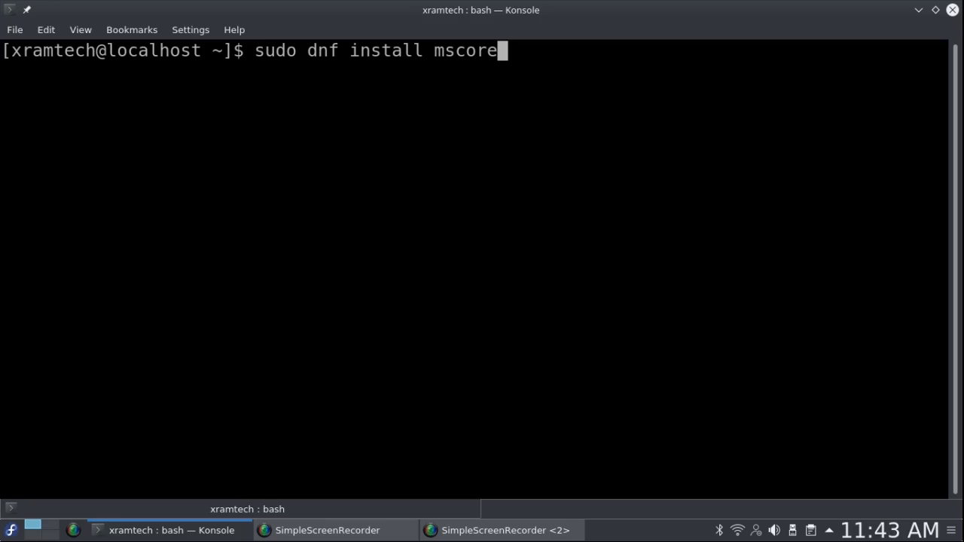
key(Return)
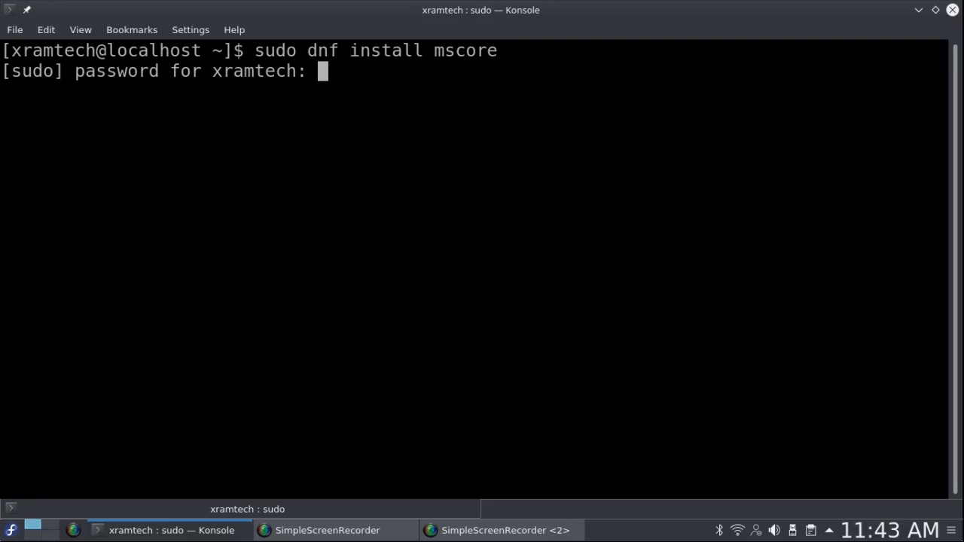
key(Return)
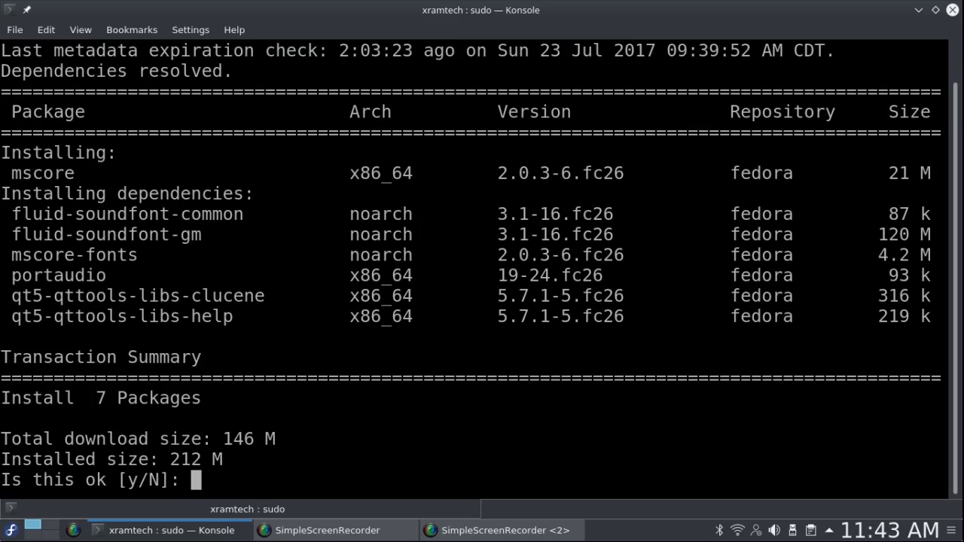
text(y)
key(Return)
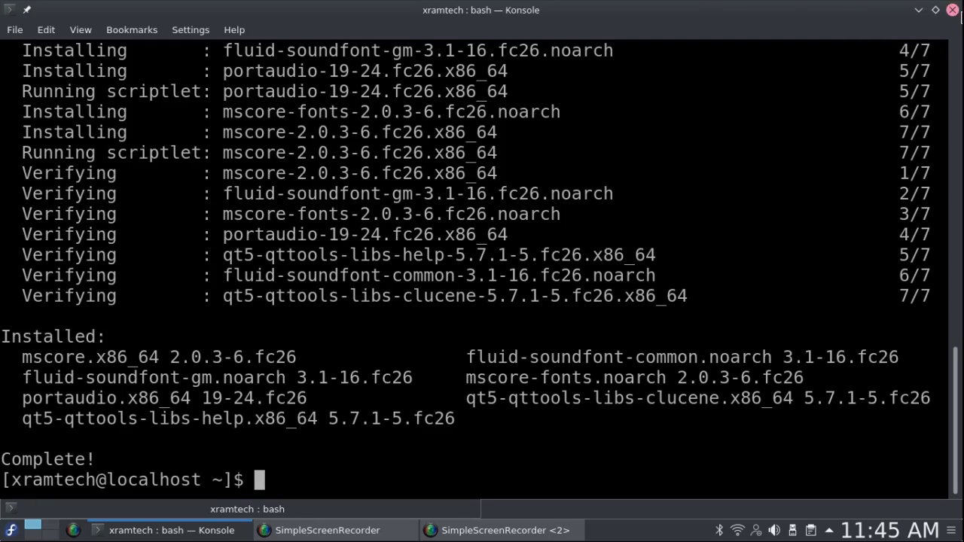
Close Konsole, launch MuseScore 2, dismiss its Start Center, then close the My_First_Score window.
click(952, 10)
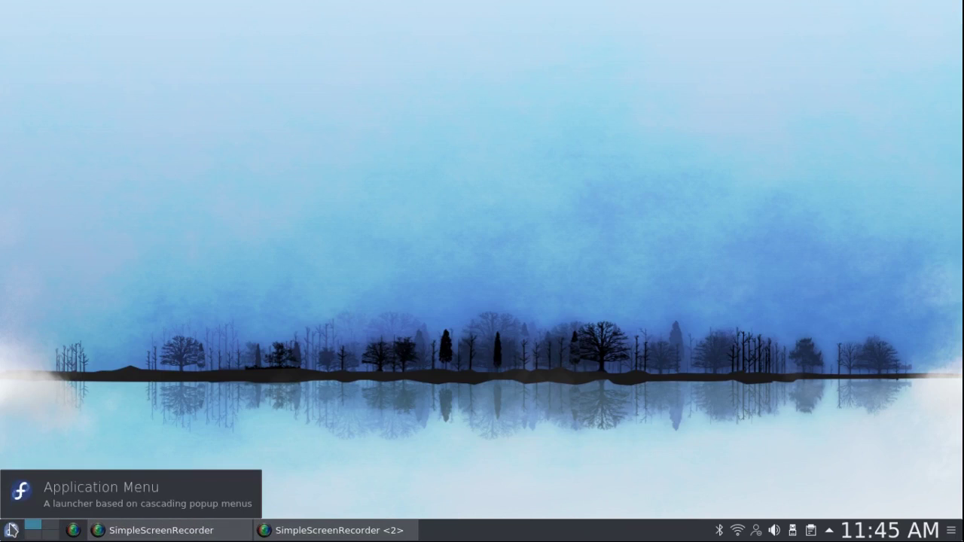
click(11, 530)
mouse_move(97, 390)
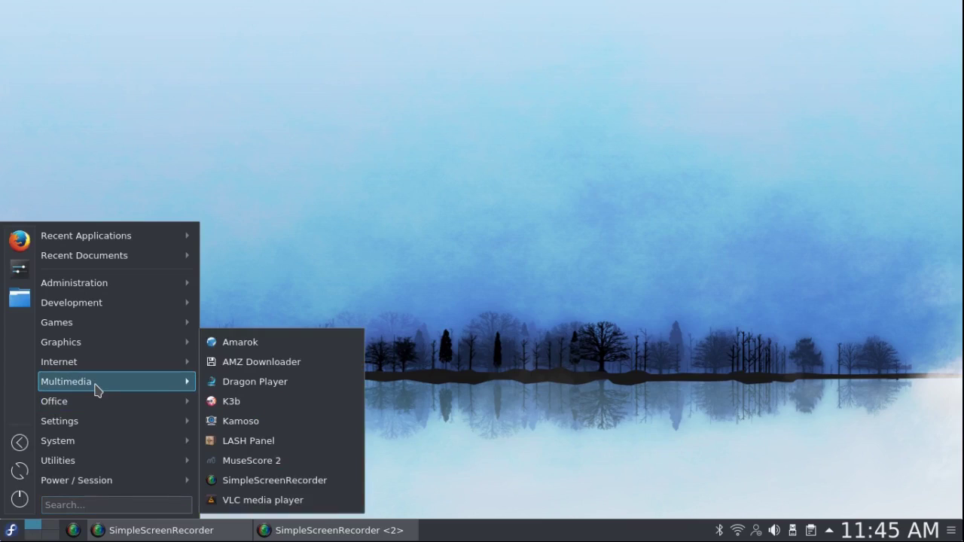
click(242, 467)
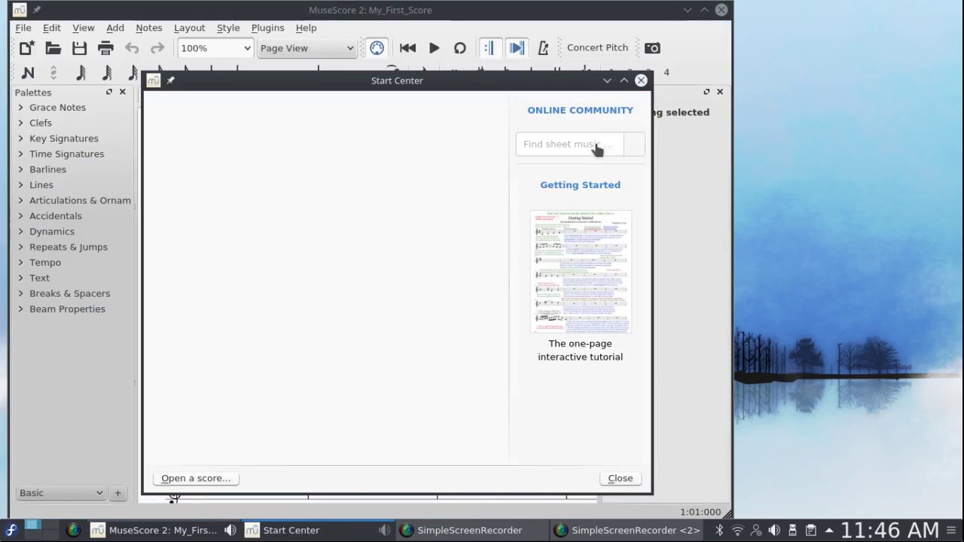
click(641, 81)
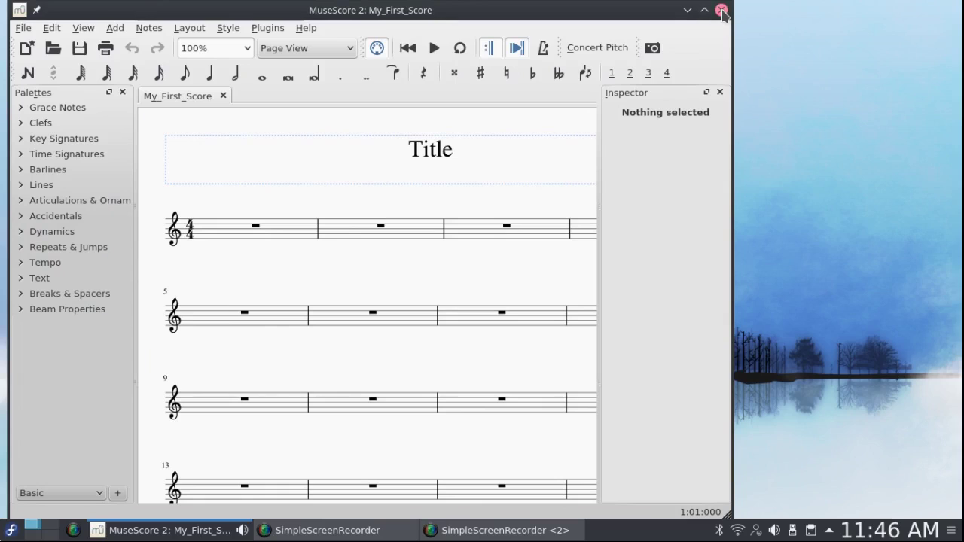
click(722, 10)
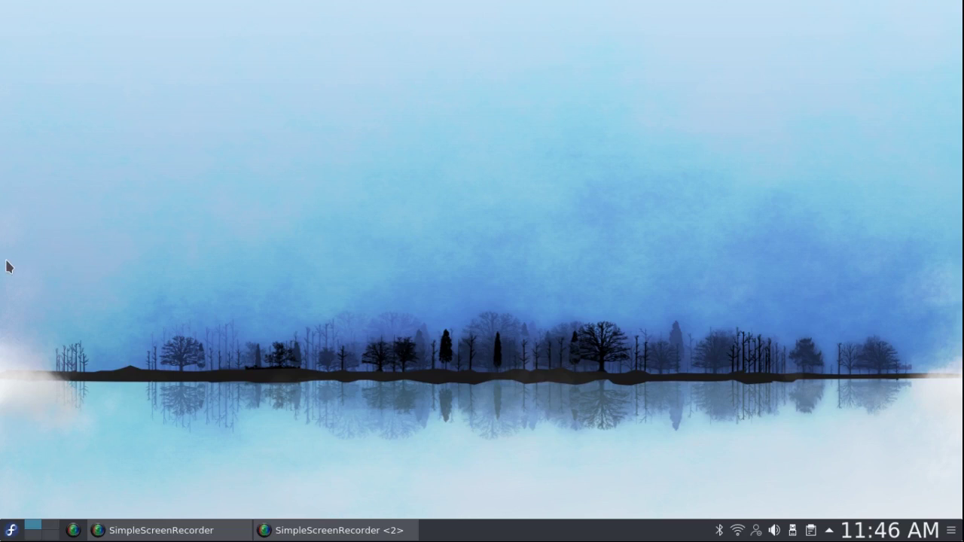
Launch System Settings from the launcher and open the Desktop Behavior module under Workspace.
click(13, 531)
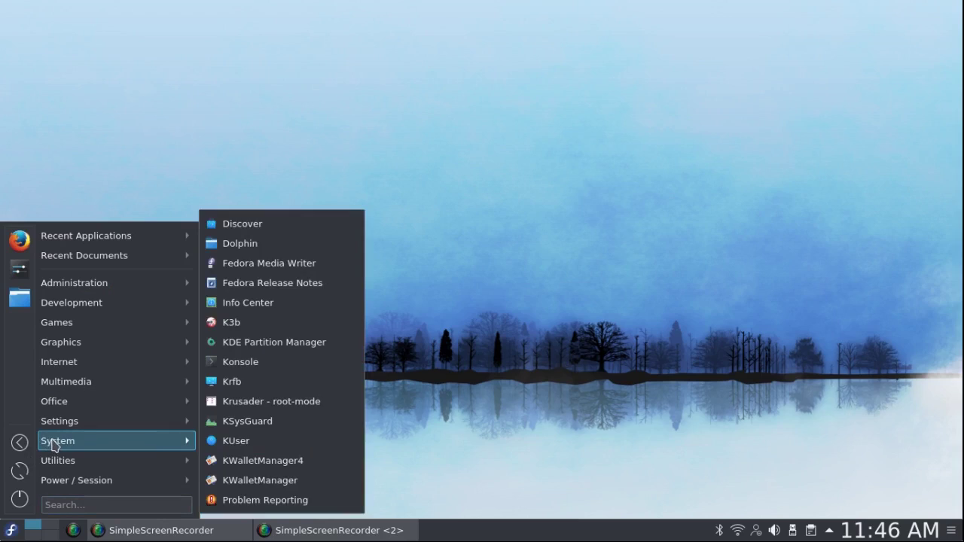
mouse_move(79, 427)
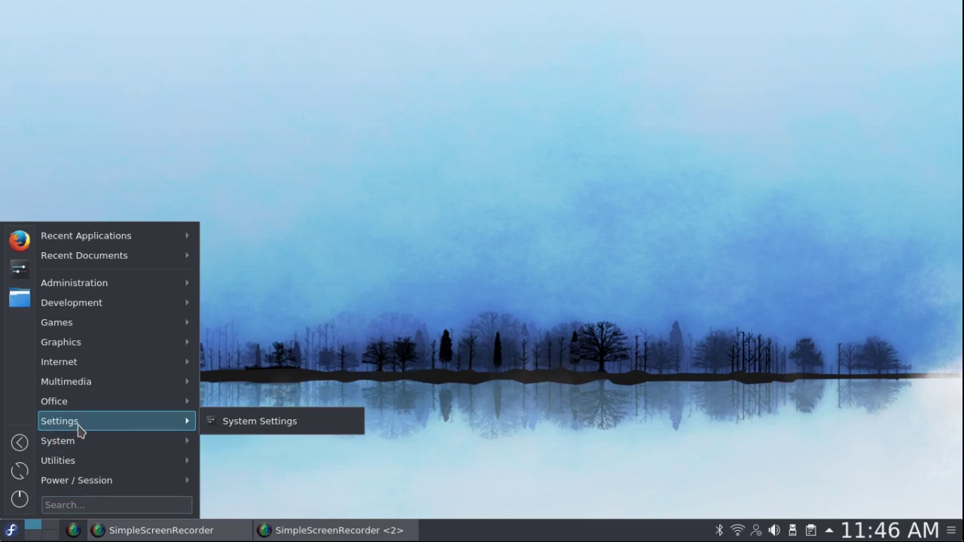
click(241, 422)
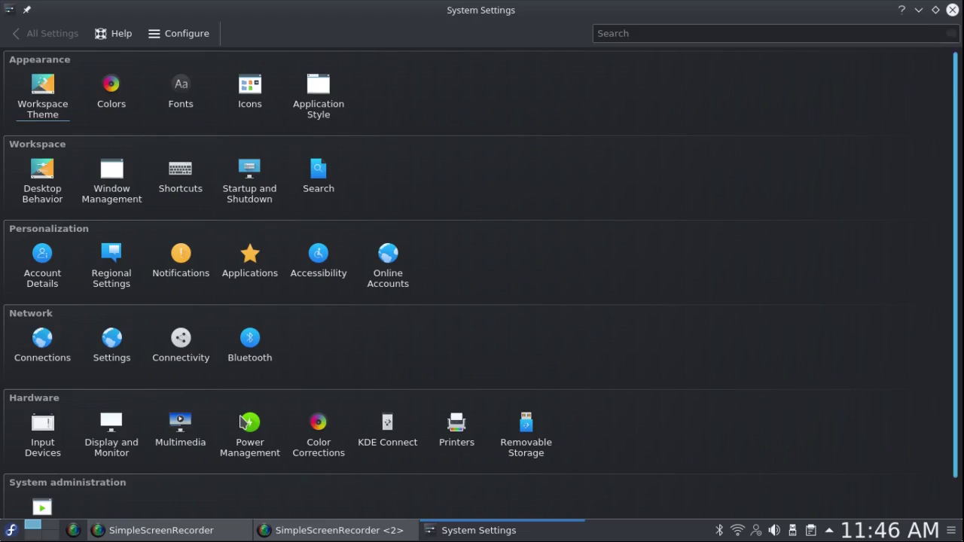
mouse_move(43, 251)
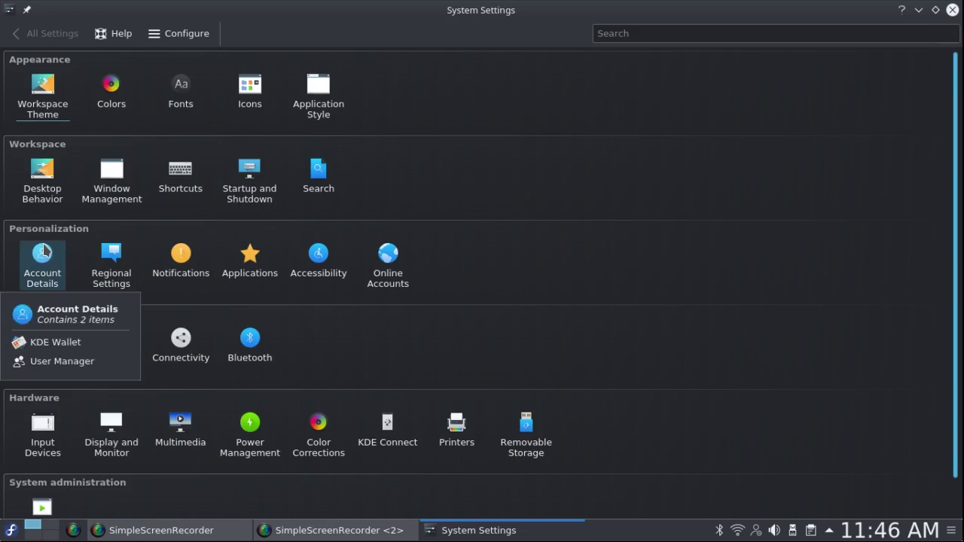
click(36, 174)
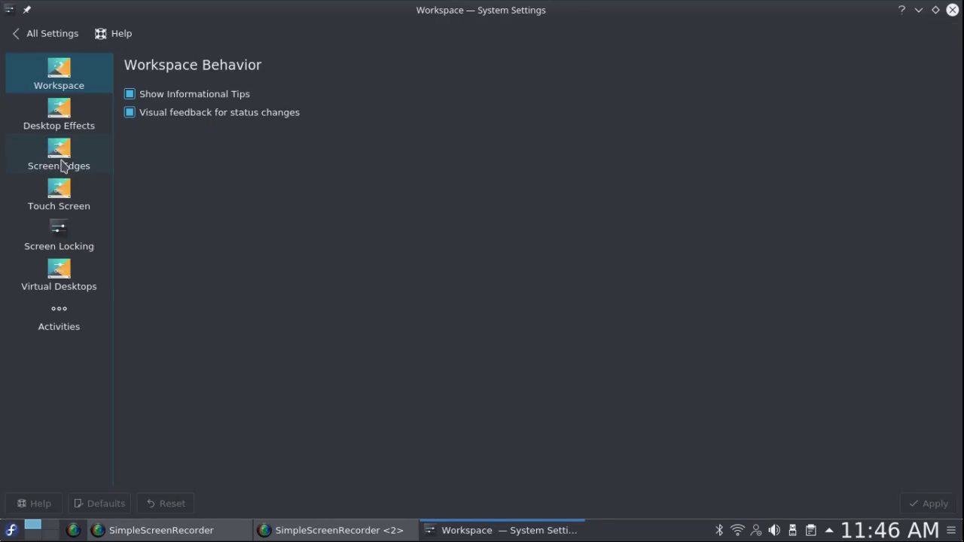
On the Screen Edges page, assign Desktop Grid to the right screen edge and apply it.
click(65, 149)
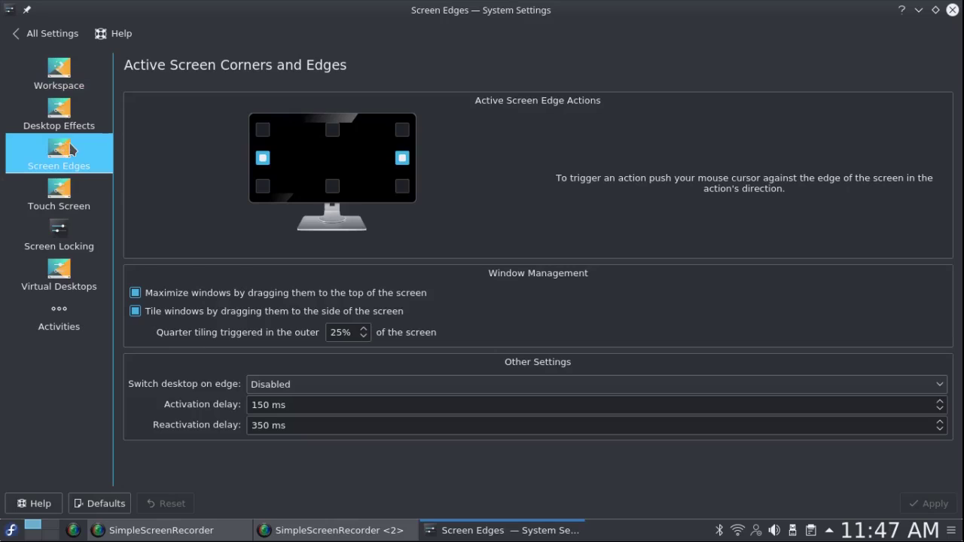
click(262, 159)
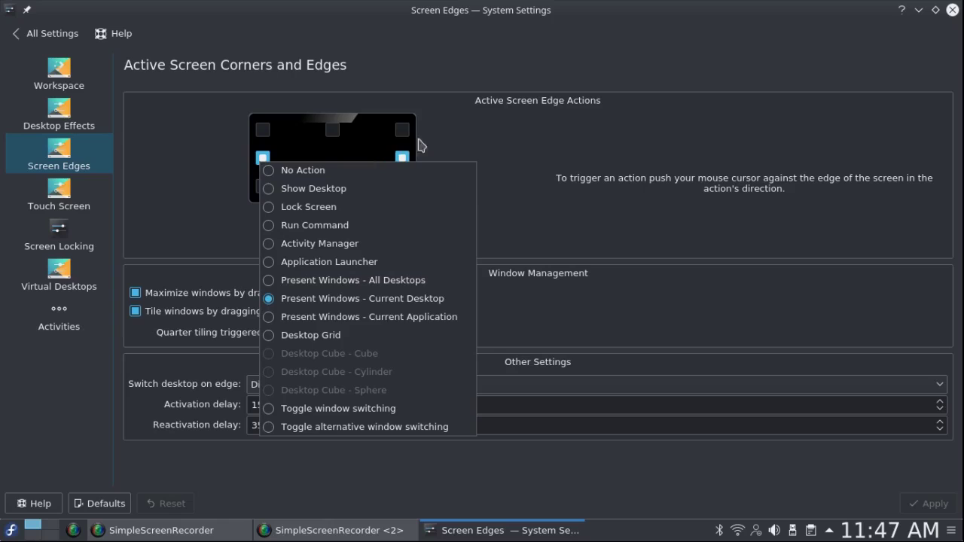
click(440, 128)
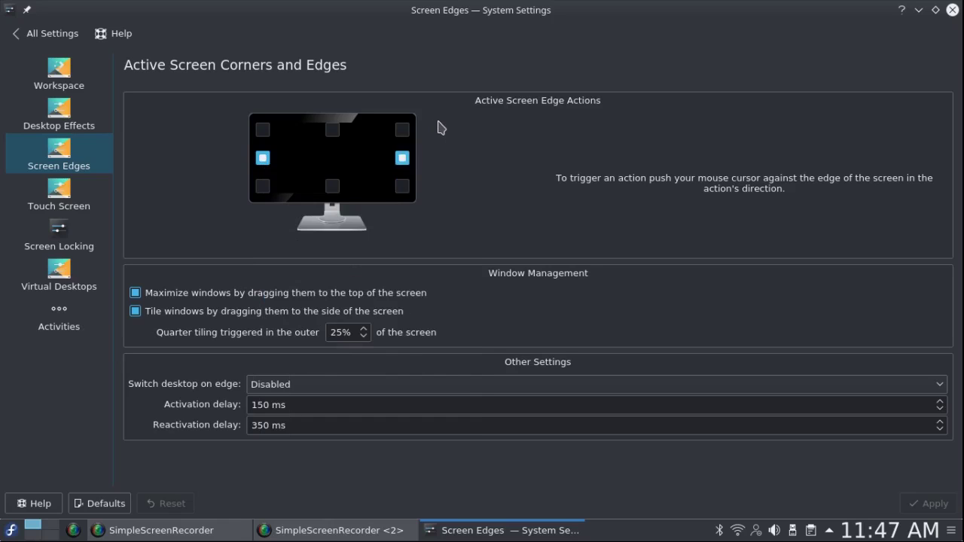
click(408, 159)
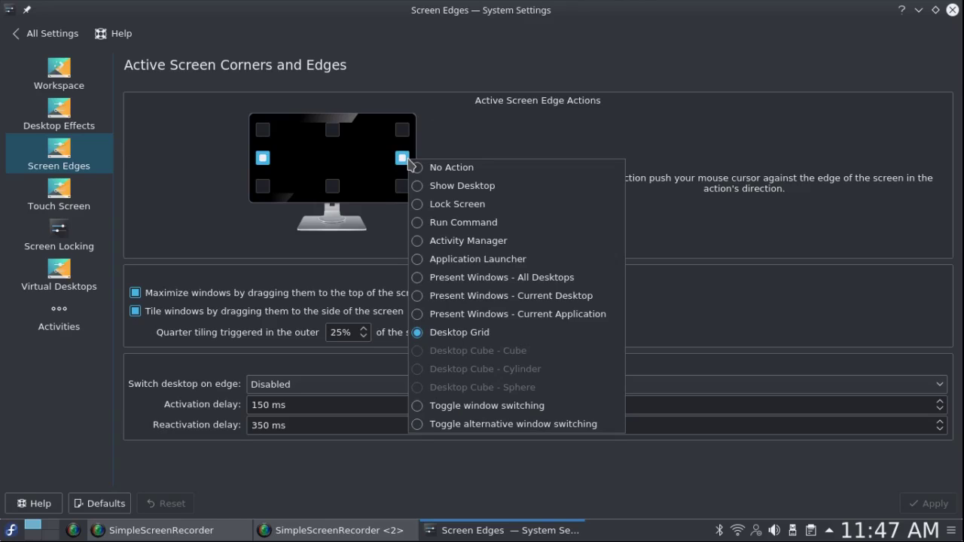
click(435, 335)
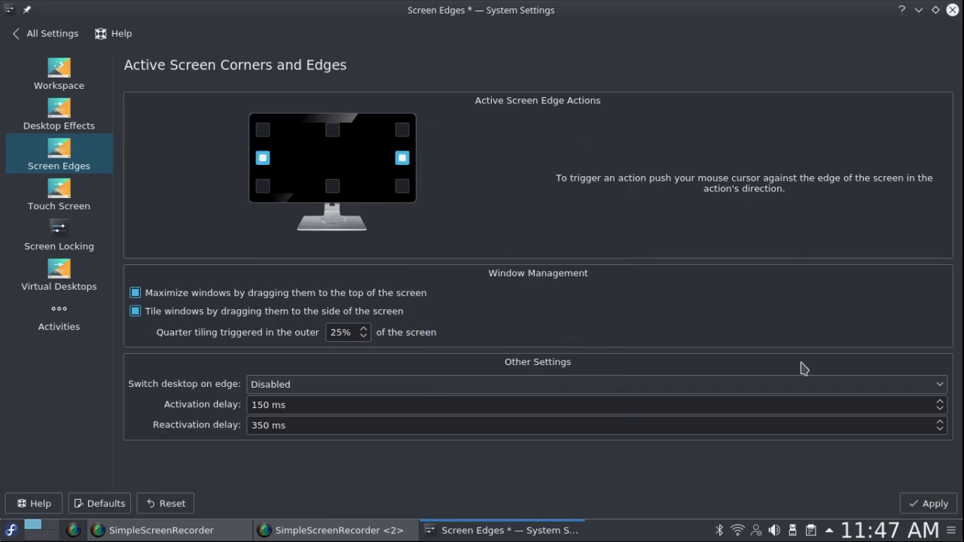
click(926, 505)
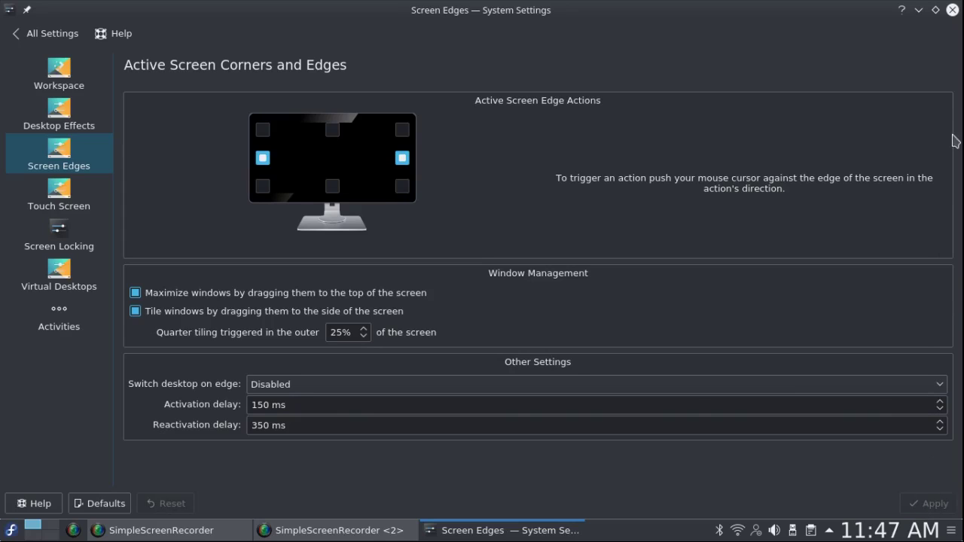
Close the System Settings window and bring up the panel's application launcher menu.
click(955, 7)
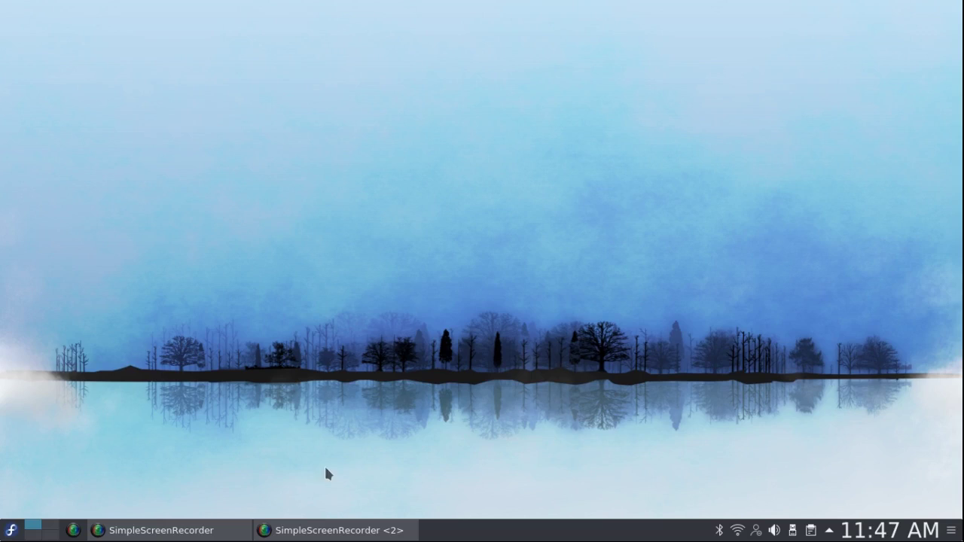
click(11, 532)
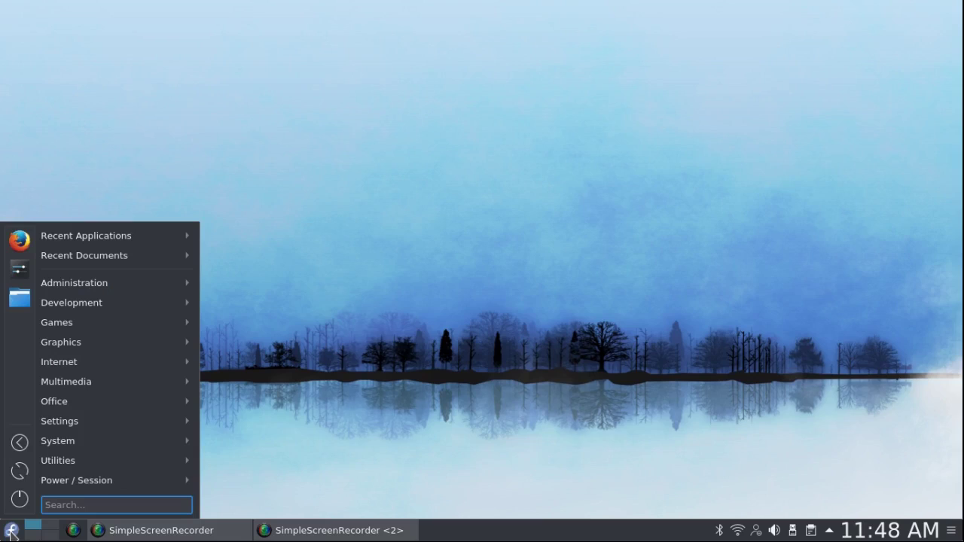
Swap the panel launcher for the full-screen Application Dashboard via the launcher's Alternatives.
click(11, 533)
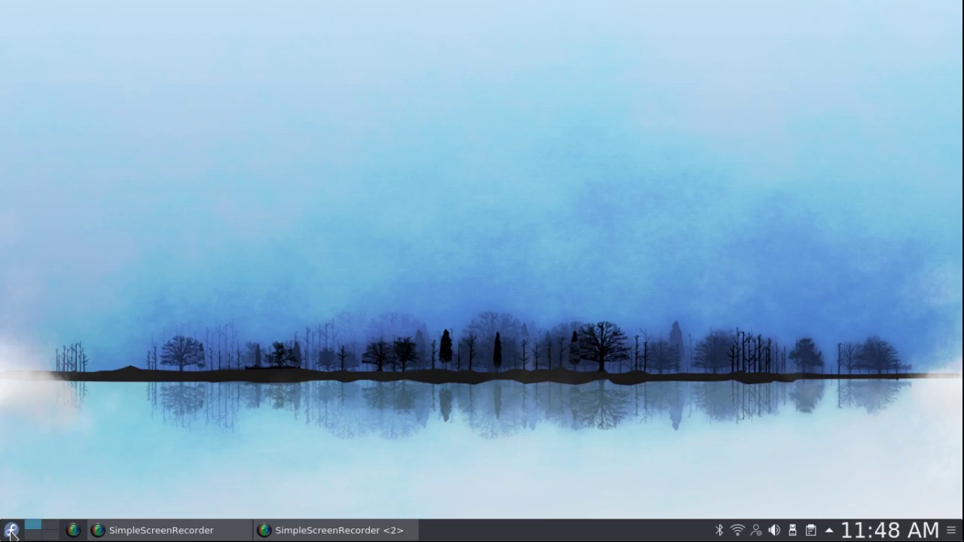
right_click(11, 534)
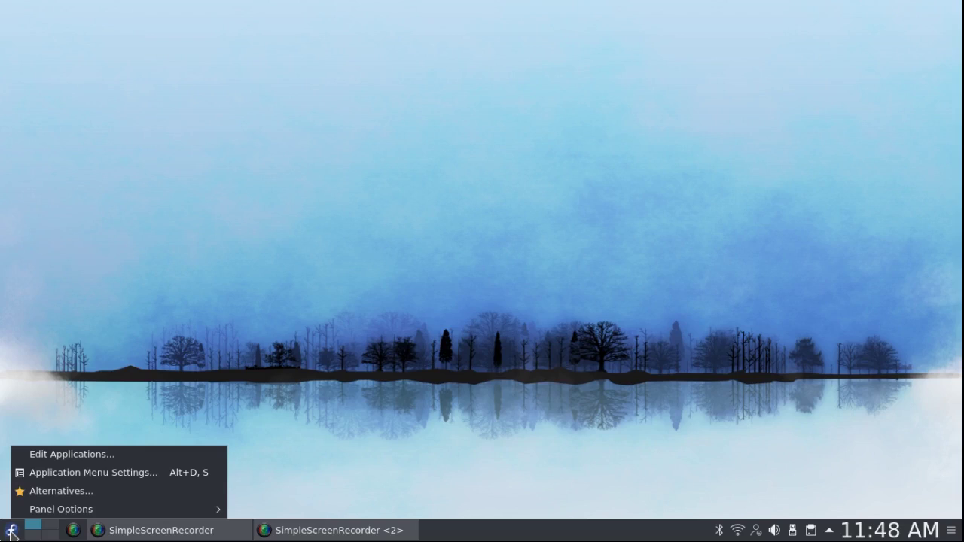
click(37, 493)
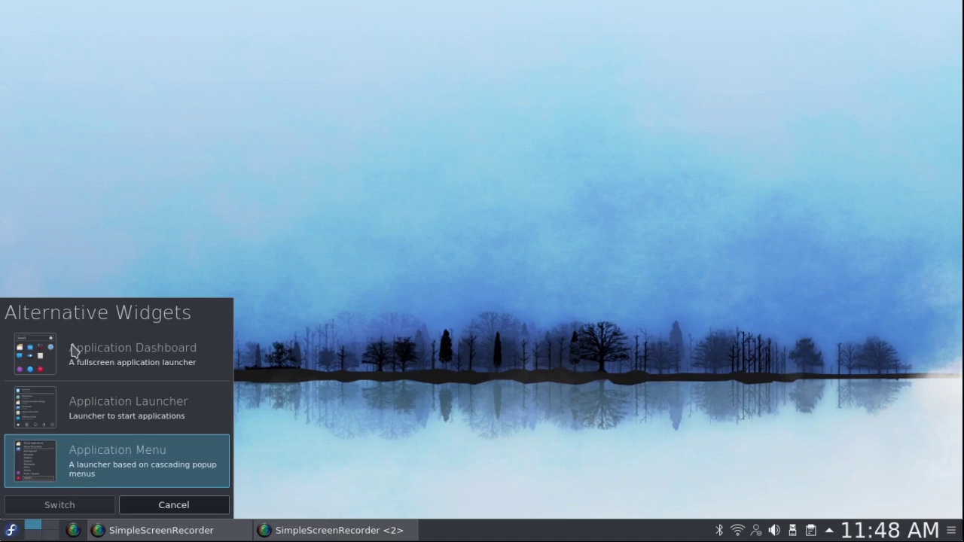
click(73, 351)
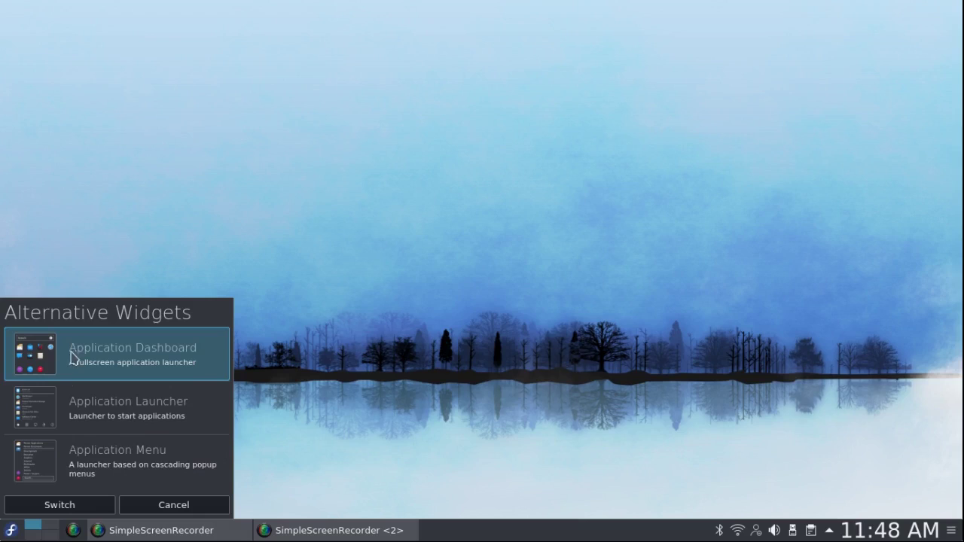
click(59, 505)
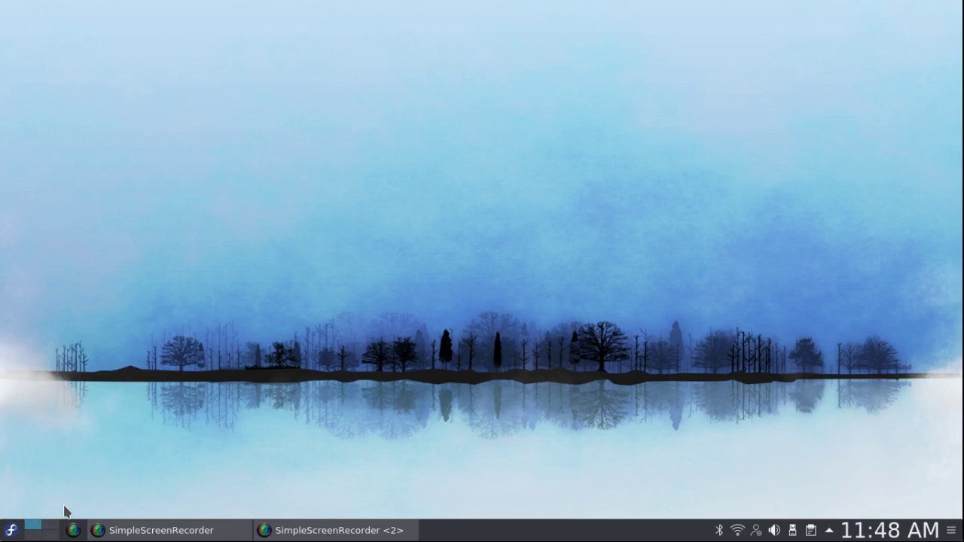
click(10, 532)
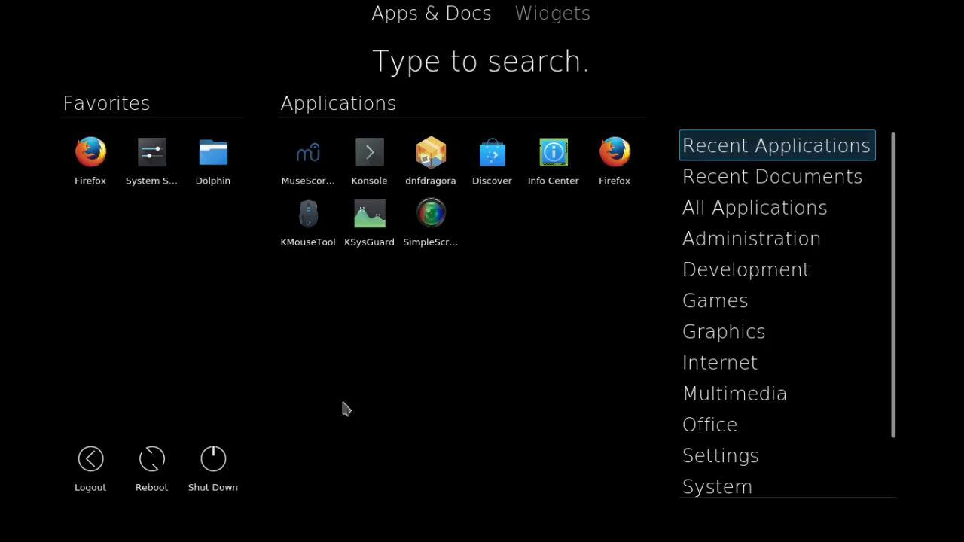
mouse_move(729, 184)
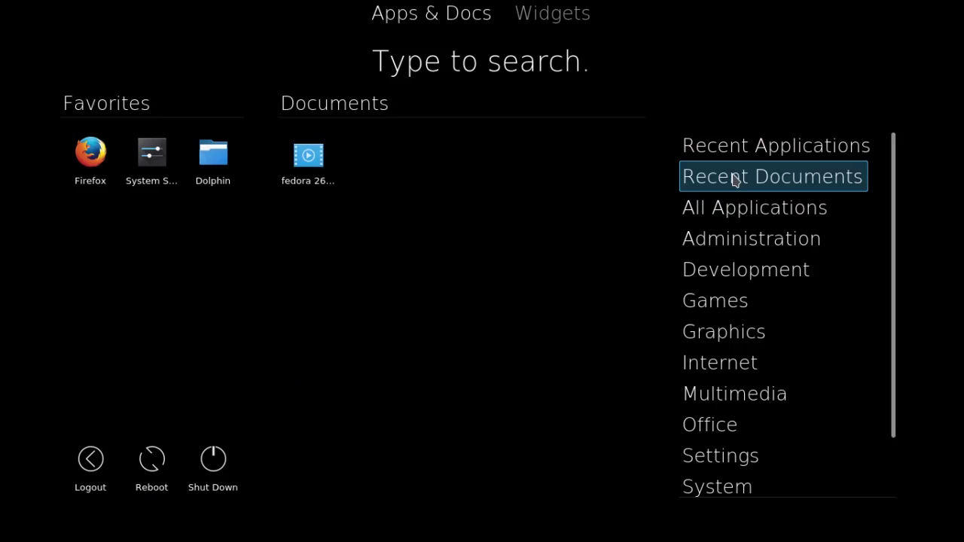
mouse_move(725, 237)
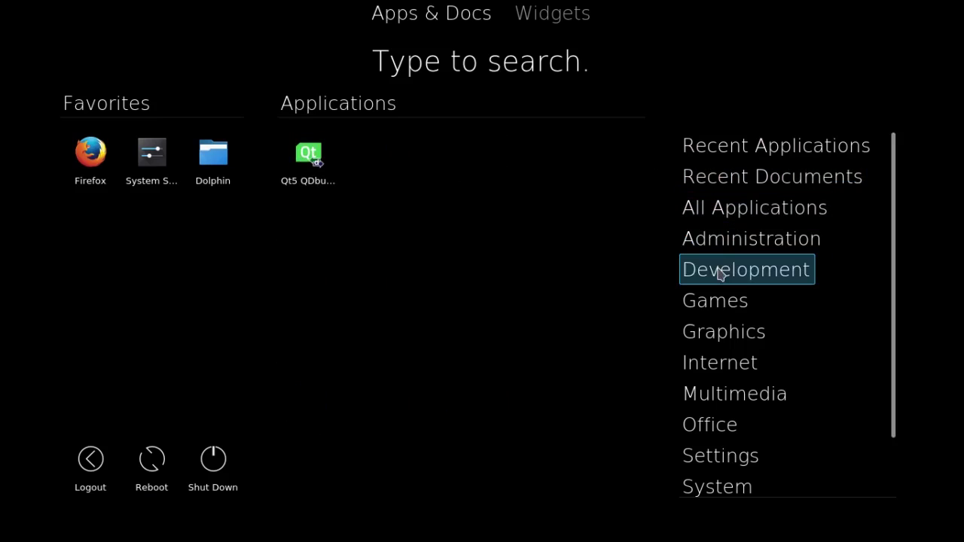
mouse_move(712, 316)
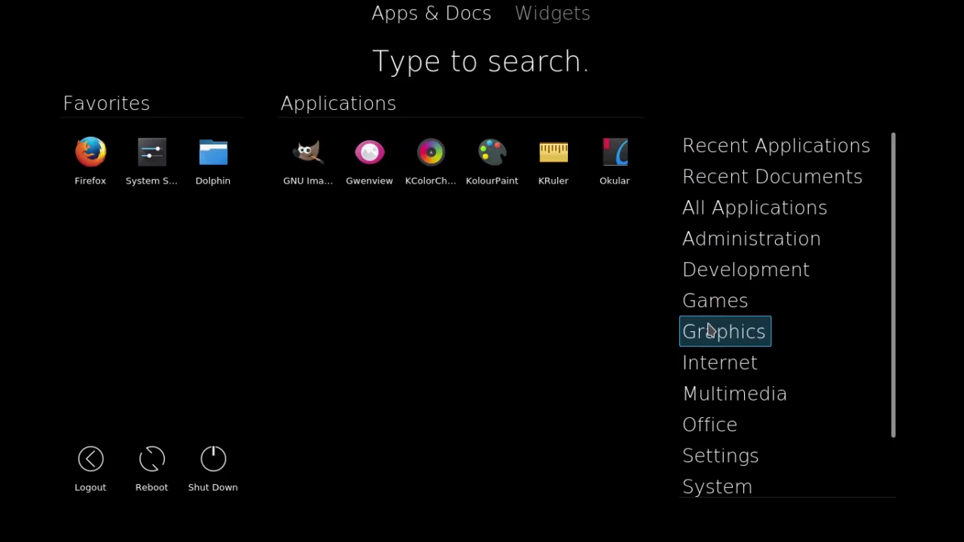
mouse_move(701, 391)
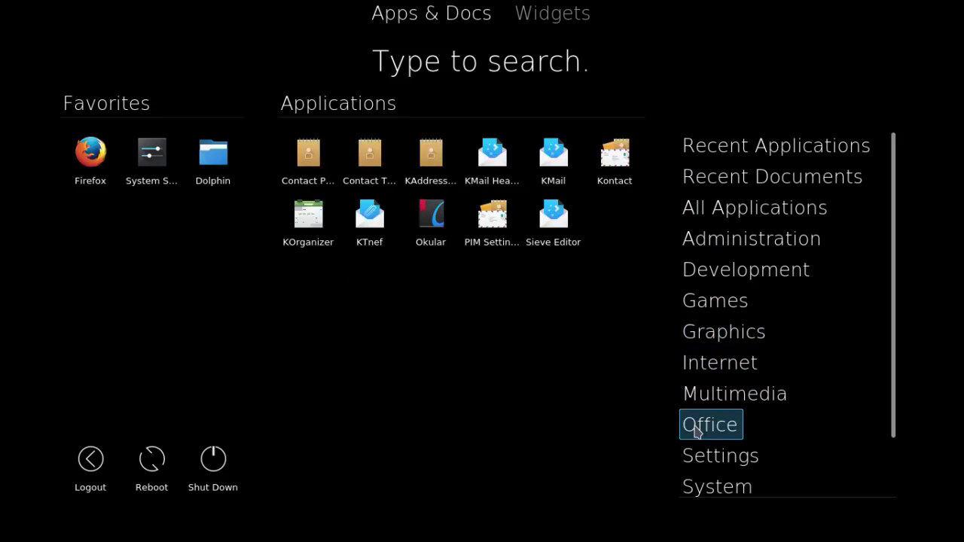
mouse_move(687, 488)
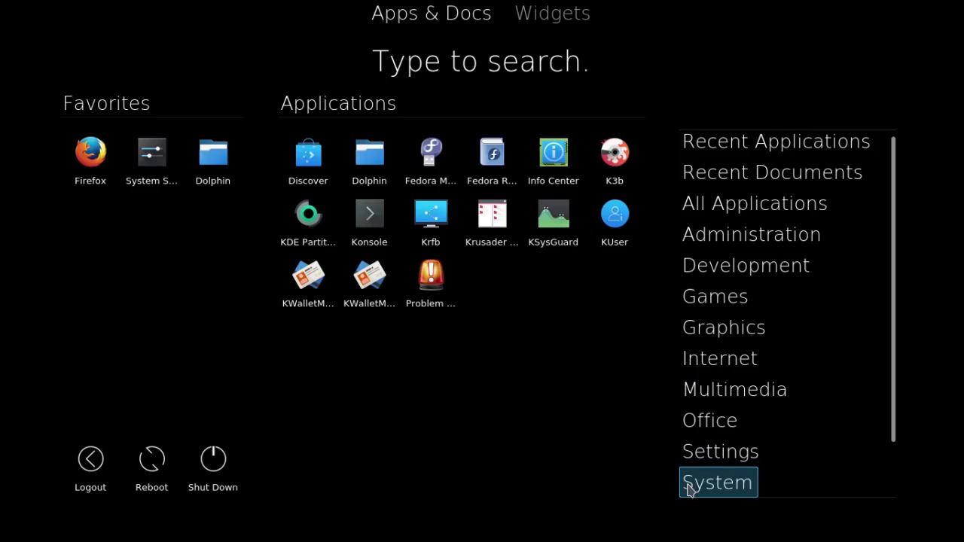
mouse_move(731, 145)
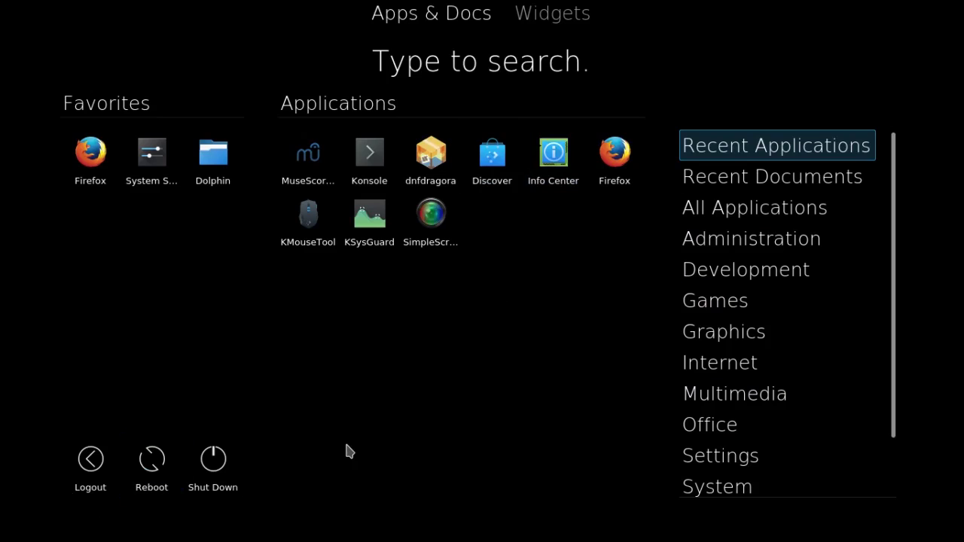
click(608, 359)
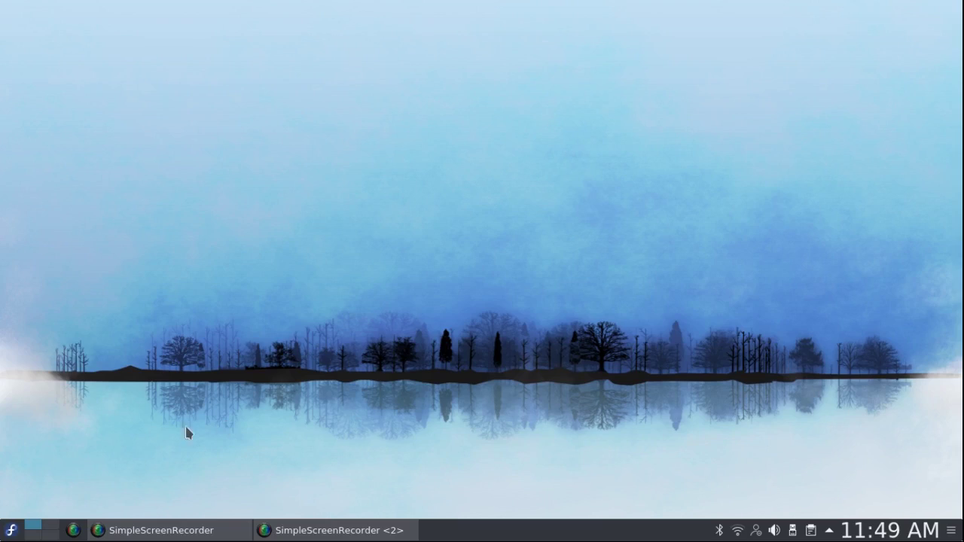
Switch the launcher back to the cascading Application Menu via Alternatives and open it.
right_click(9, 531)
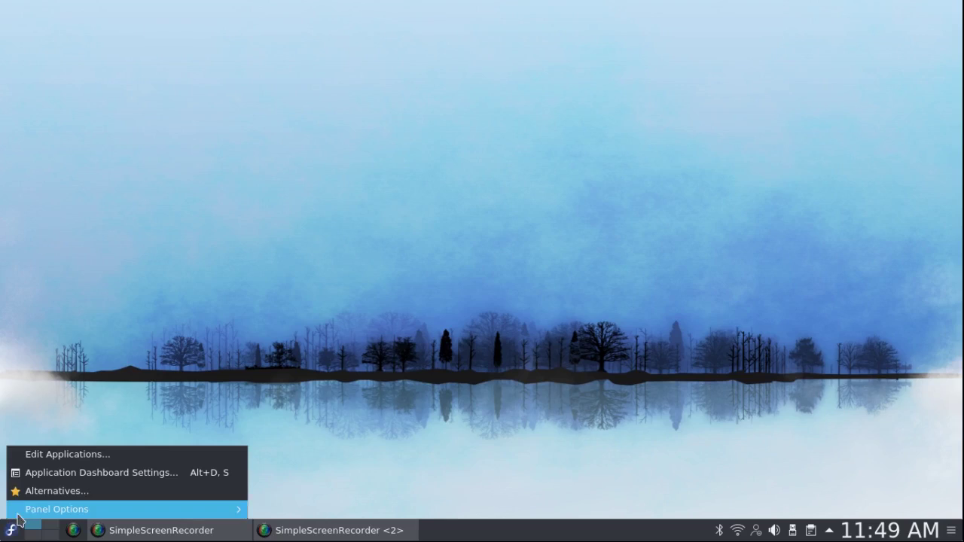
mouse_move(32, 512)
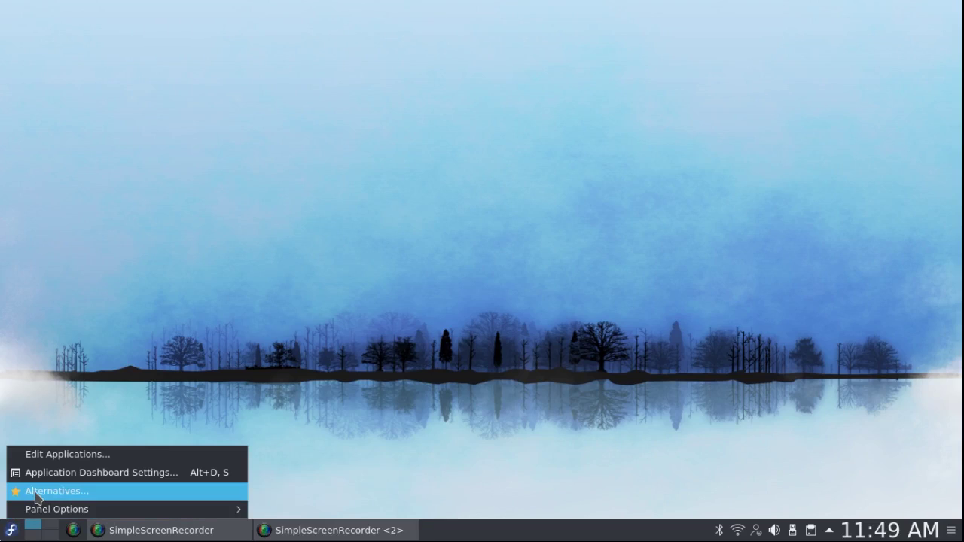
click(36, 498)
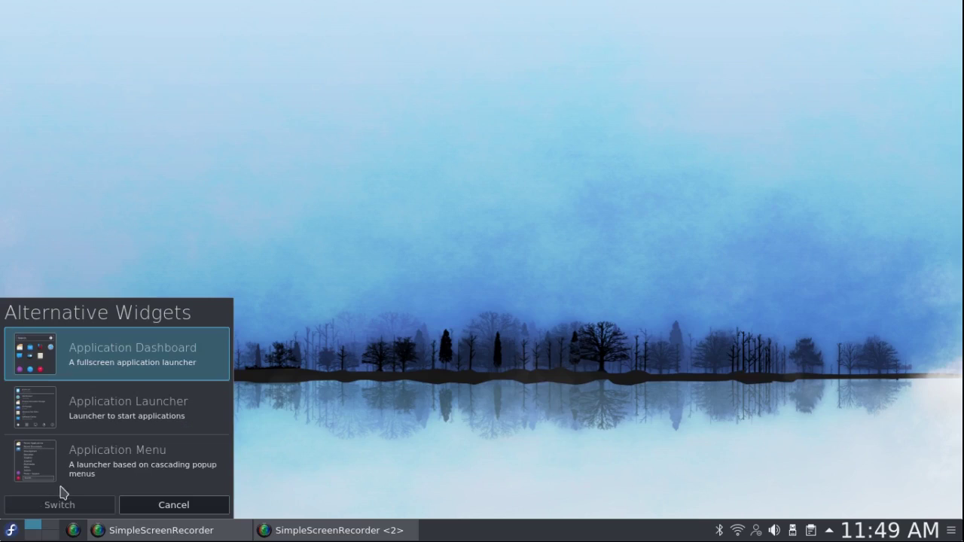
click(122, 452)
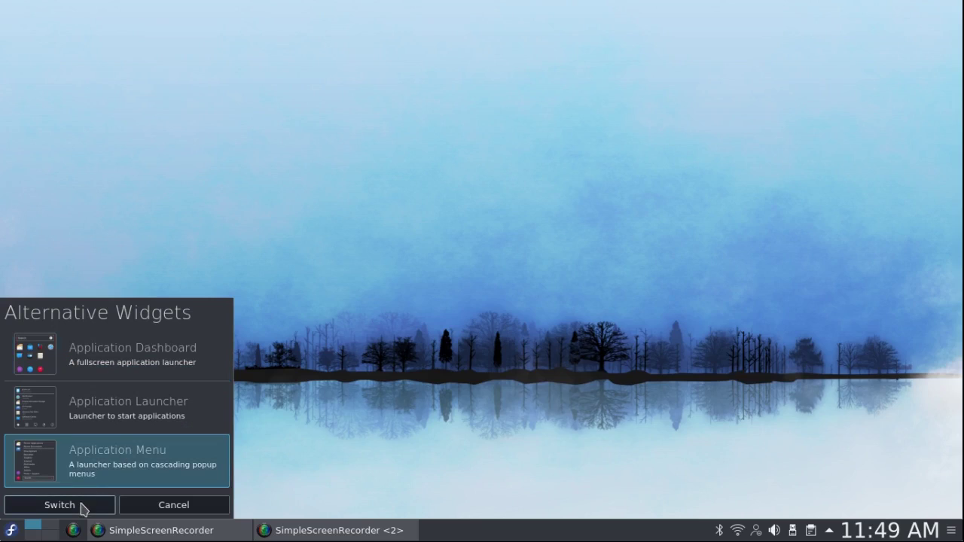
click(81, 507)
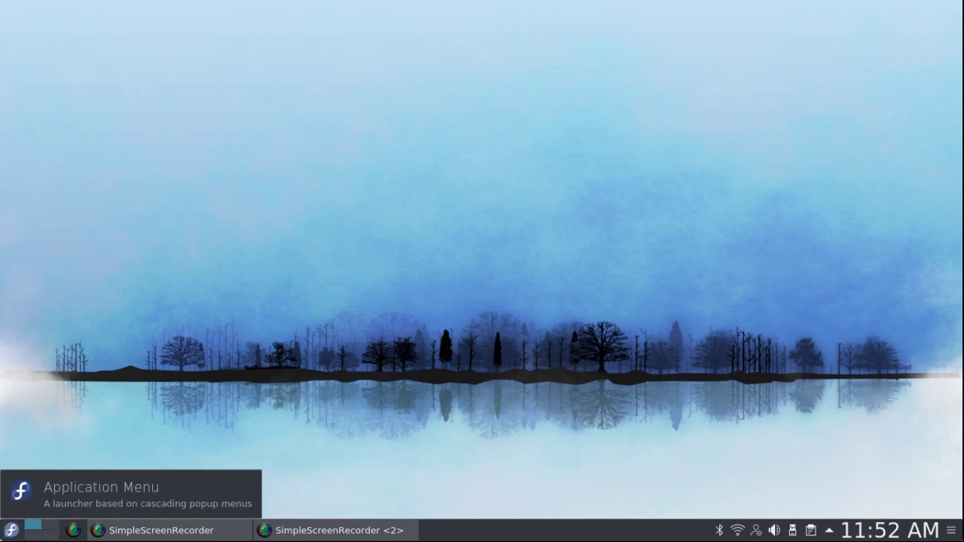
click(12, 530)
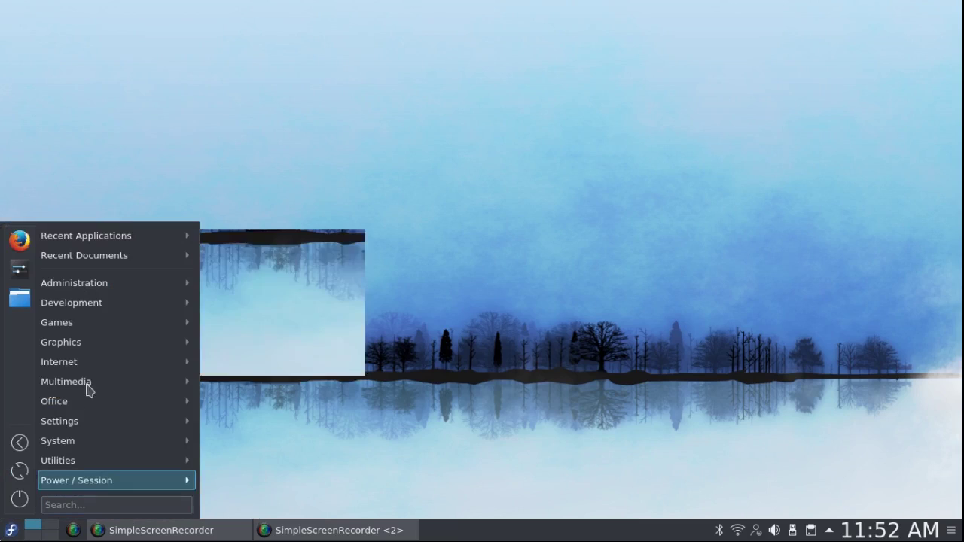
Launch dnfdragora from Administration and browse its File menu for the repository settings.
mouse_move(104, 310)
mouse_move(103, 285)
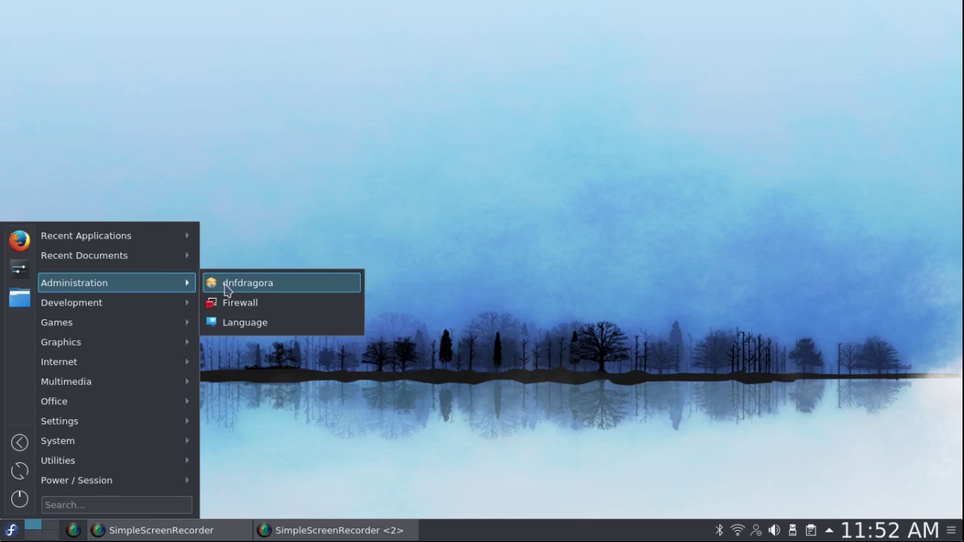
click(256, 282)
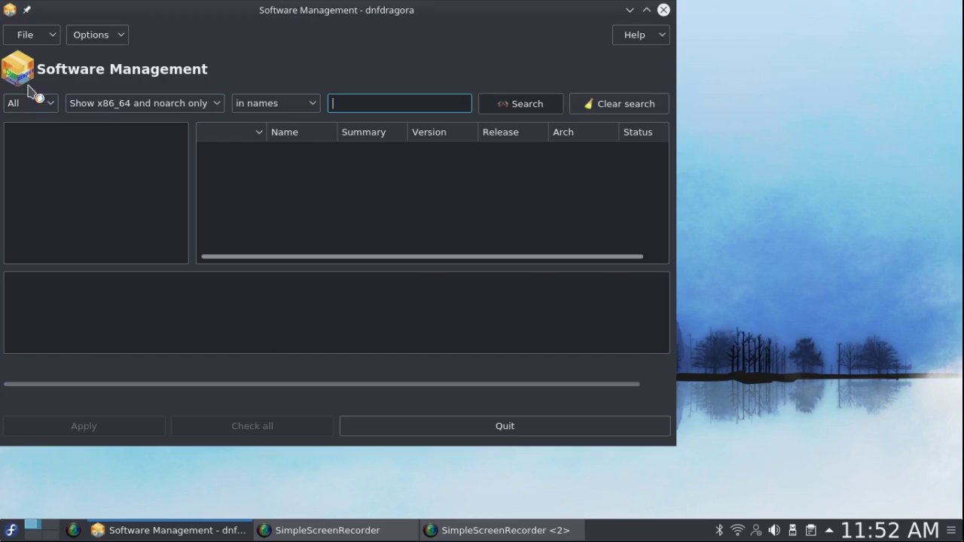
click(22, 35)
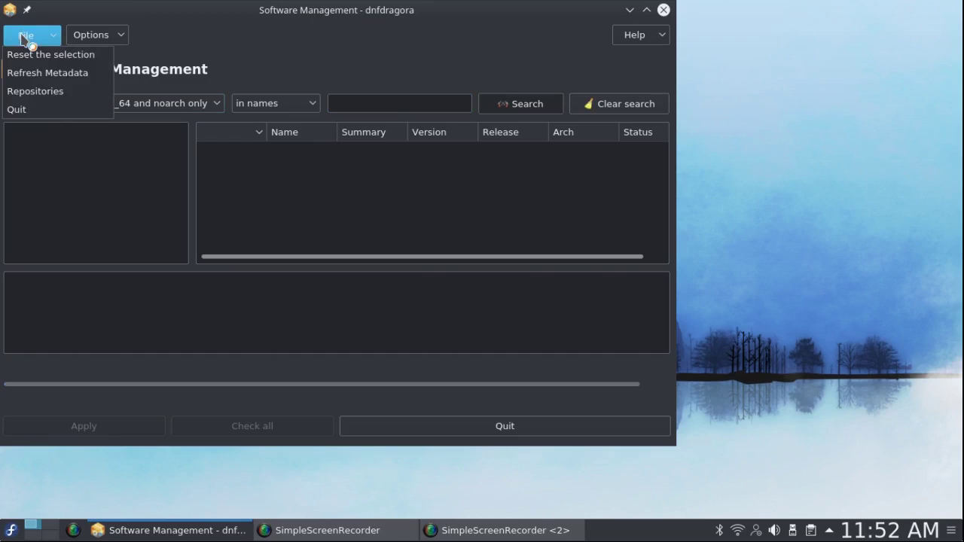
click(30, 90)
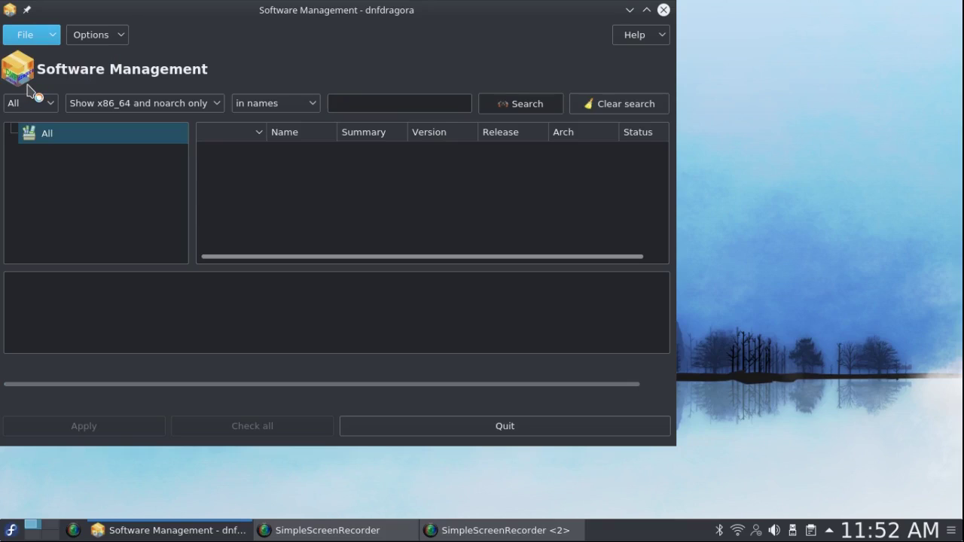
click(55, 40)
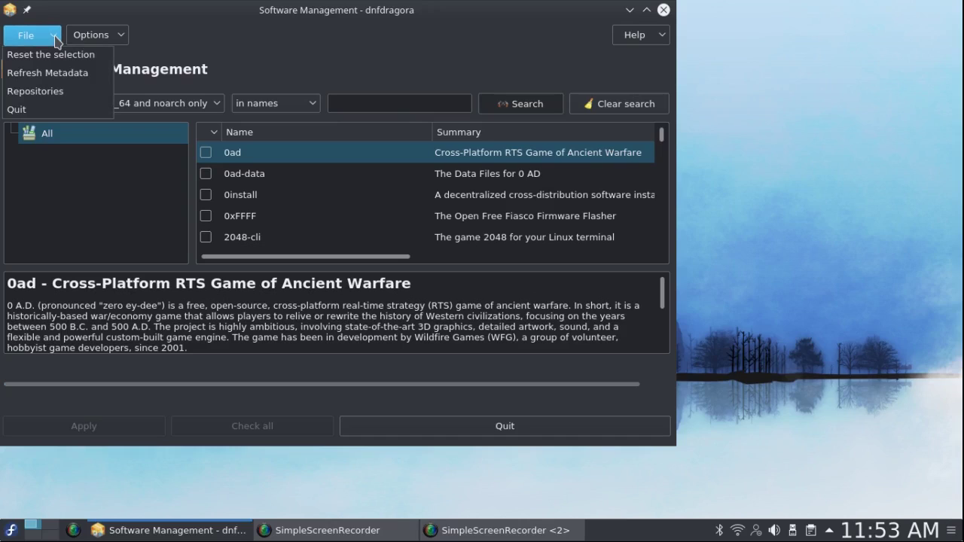
Open File > Repositories and scroll the Repository Management list to check the rpmfusion entries.
click(55, 101)
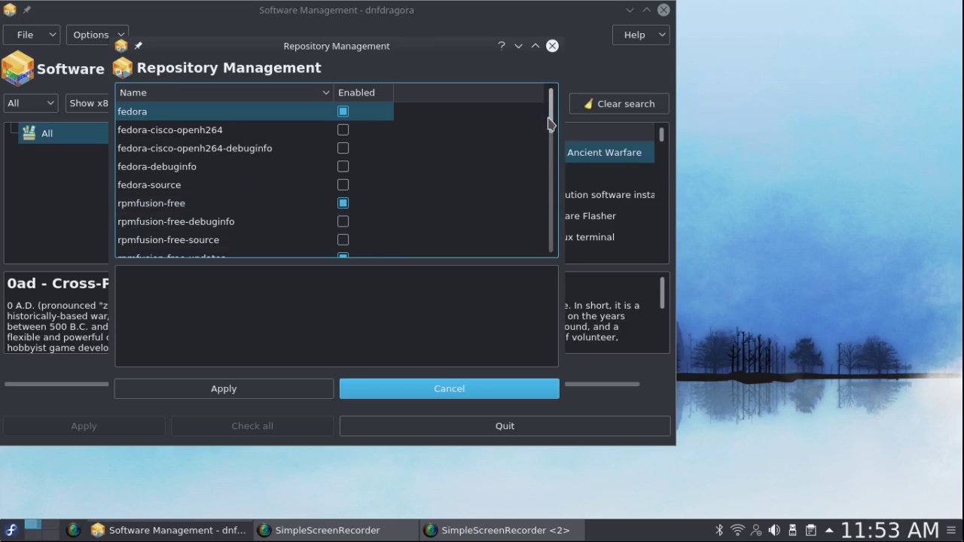
key(Tab)
key(space)
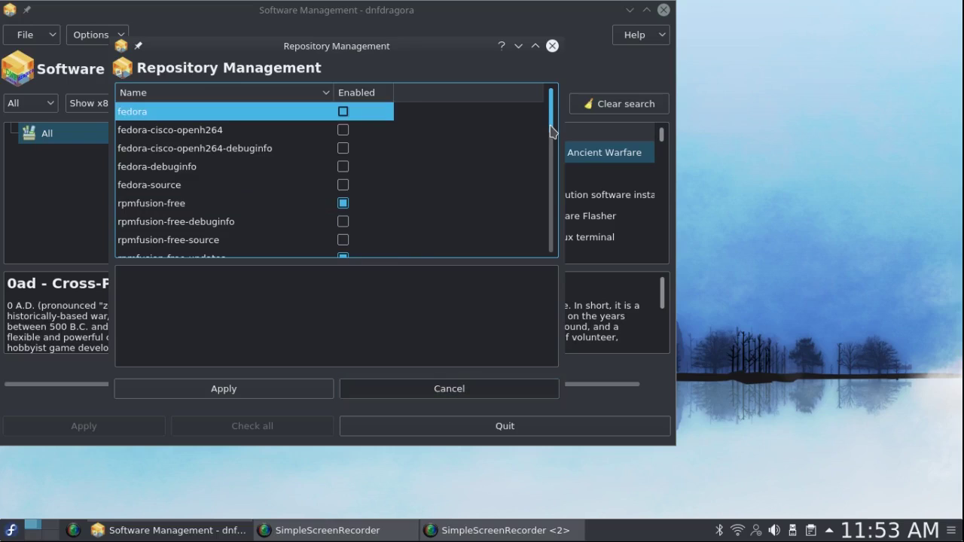
drag(549, 132, 551, 148)
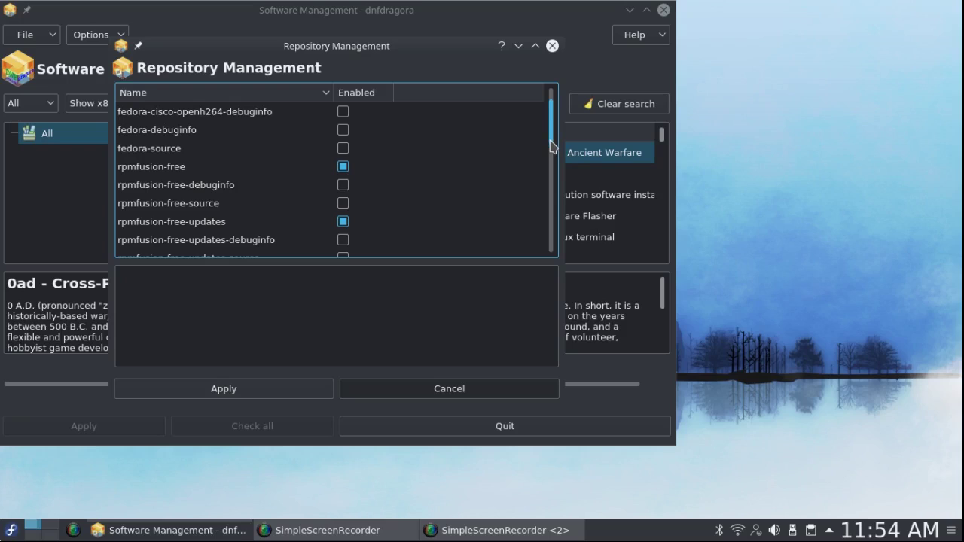
drag(552, 143, 548, 194)
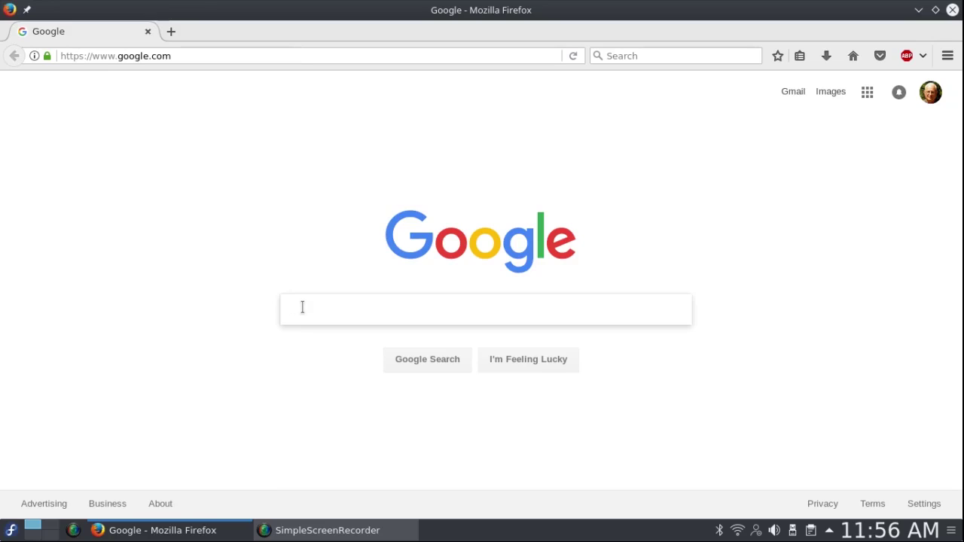
Search Google for 'rpm fusion'.
text(r)
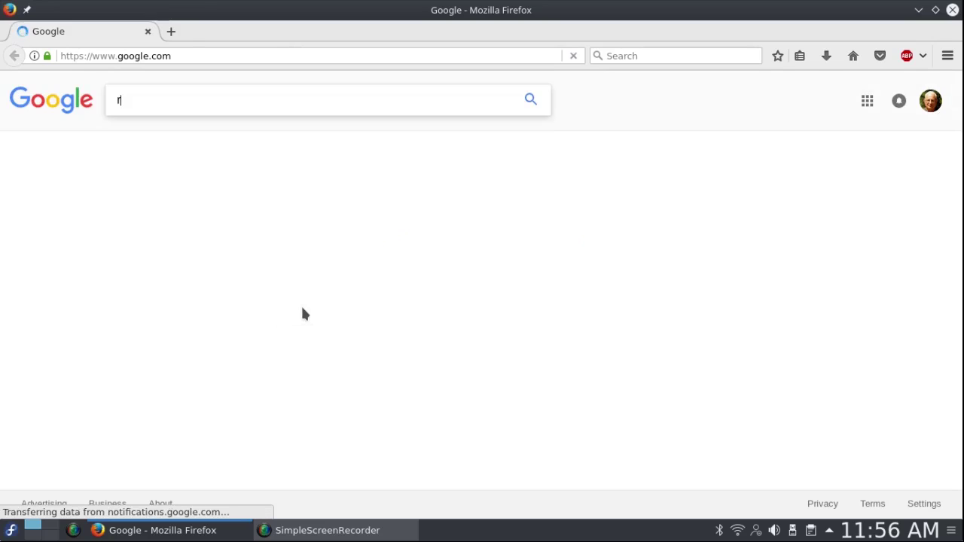
text(pm f)
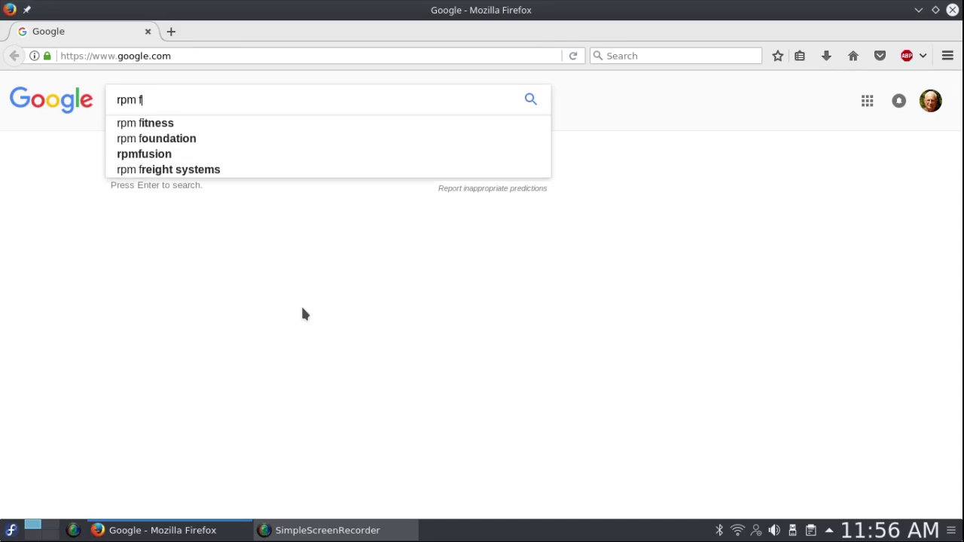
text(usi)
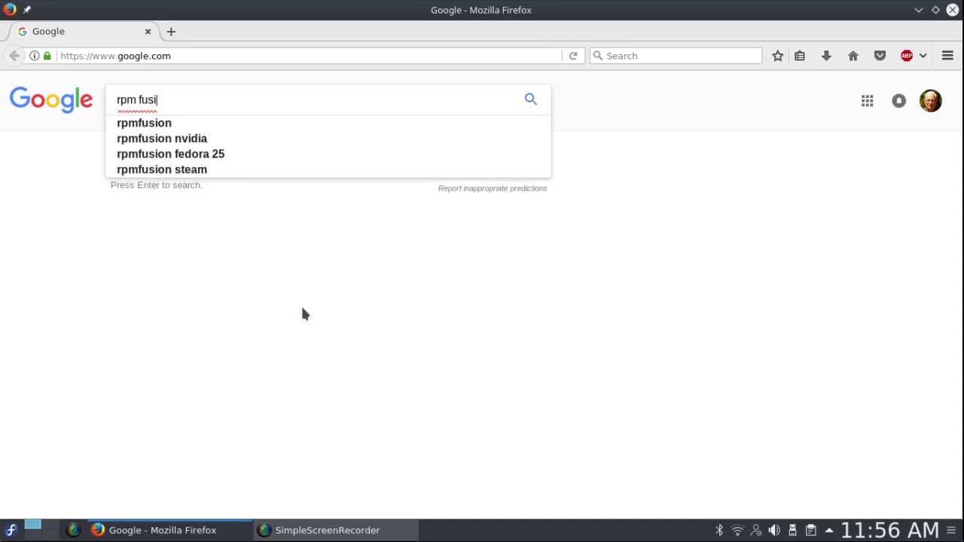
text(on)
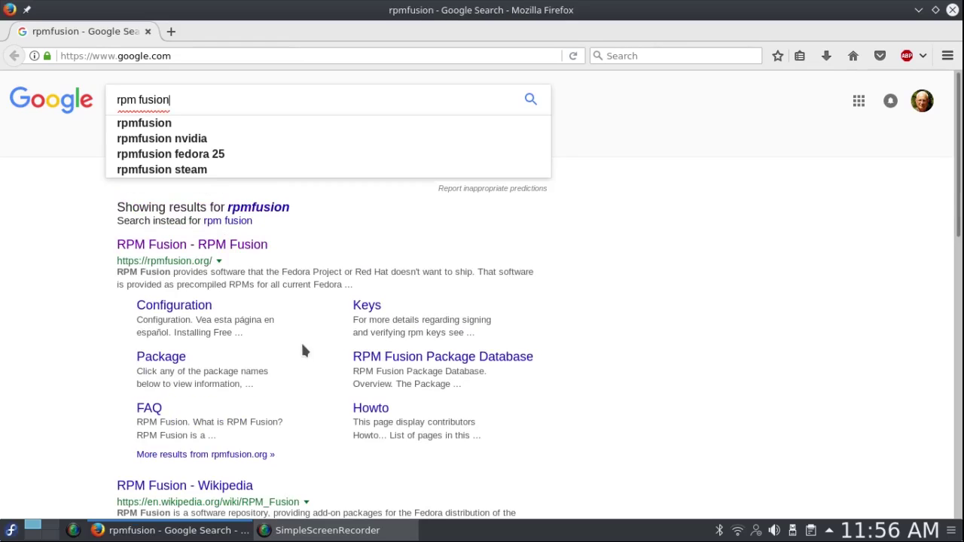
Open the rpmfusion.org result and go to the Enable RPM Fusion configuration instructions.
click(201, 252)
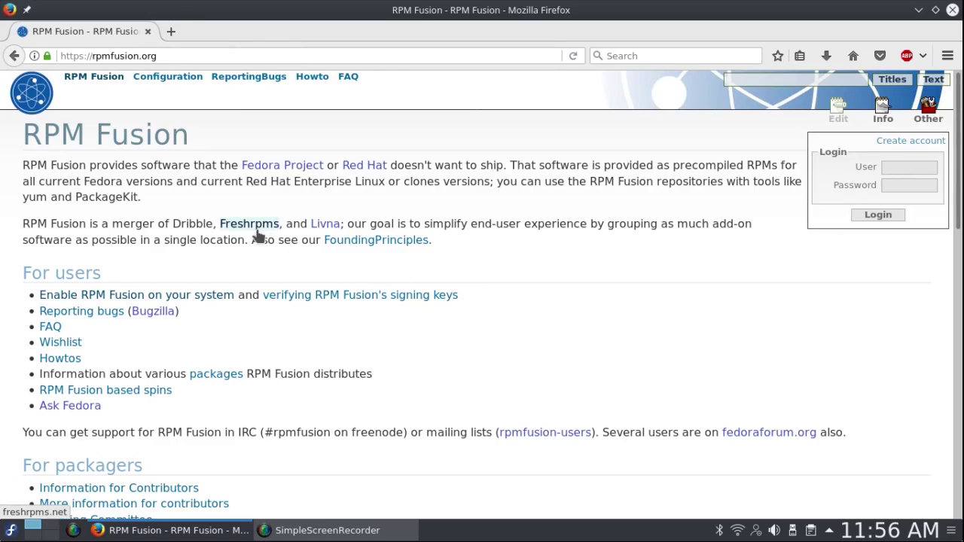
click(142, 299)
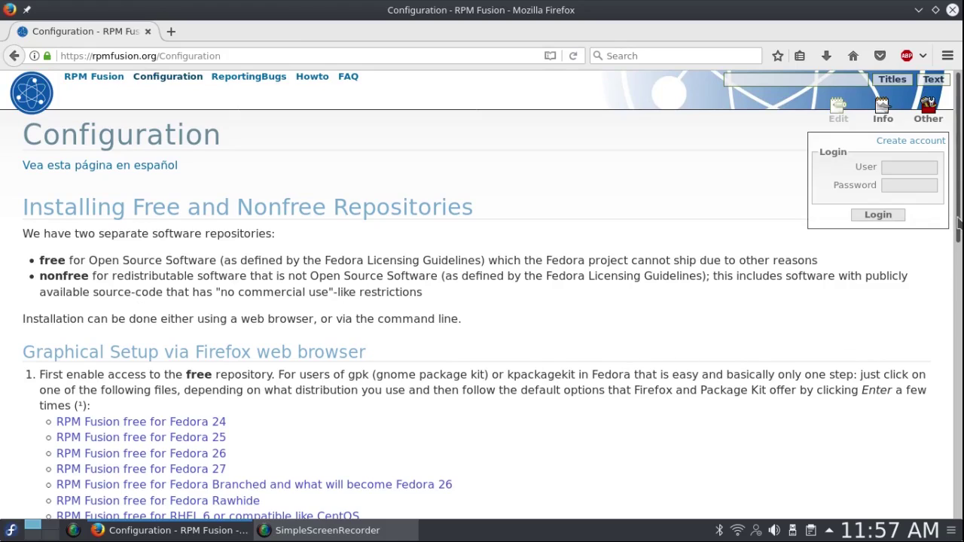
drag(958, 223, 958, 296)
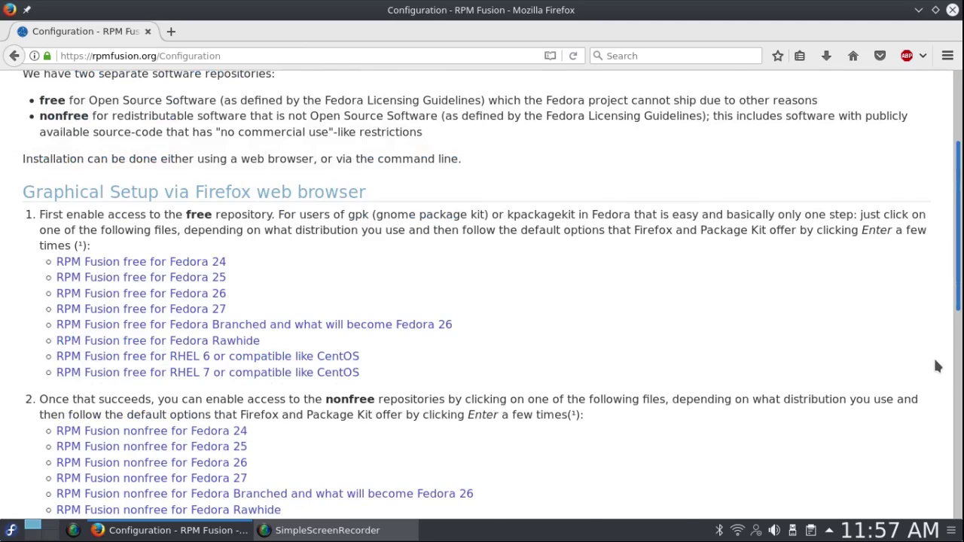
scroll(938, 369, down, 4)
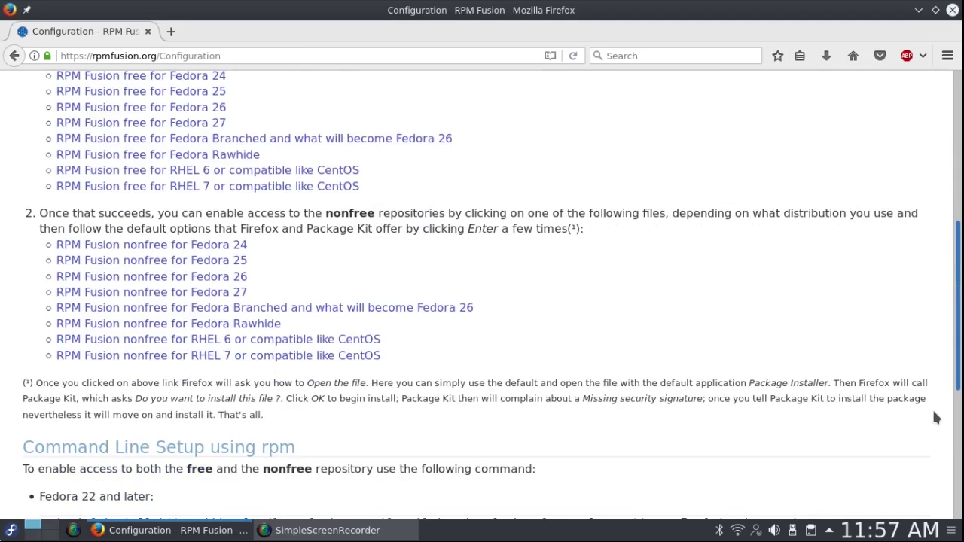
scroll(937, 421, down, 2)
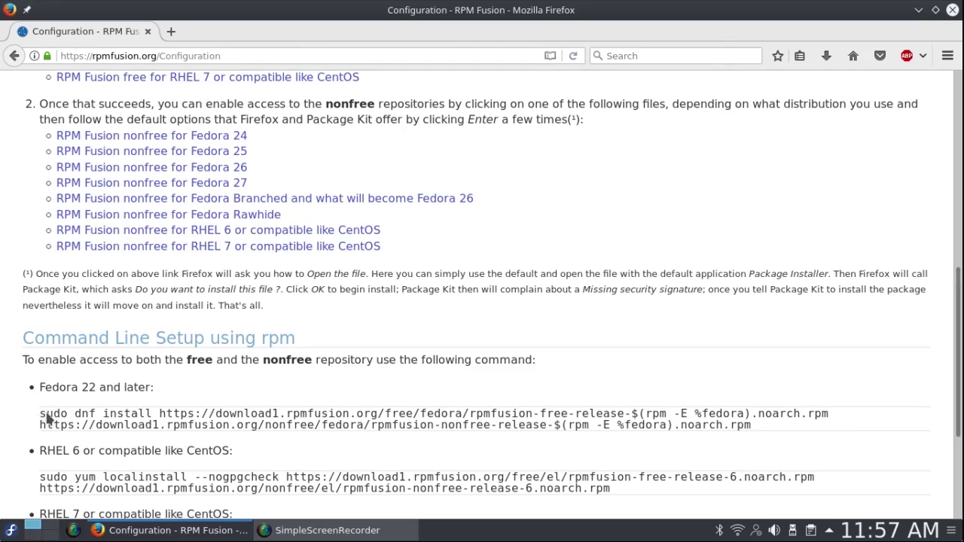
Copy the Fedora 22 and later install command, then minimise Firefox.
drag(39, 415, 277, 435)
key(ctrl+c)
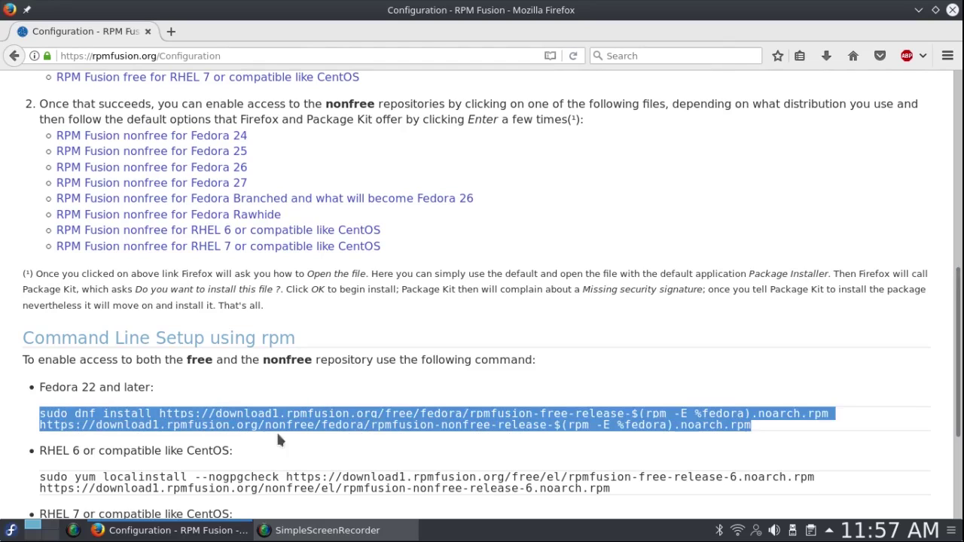
right_click(643, 416)
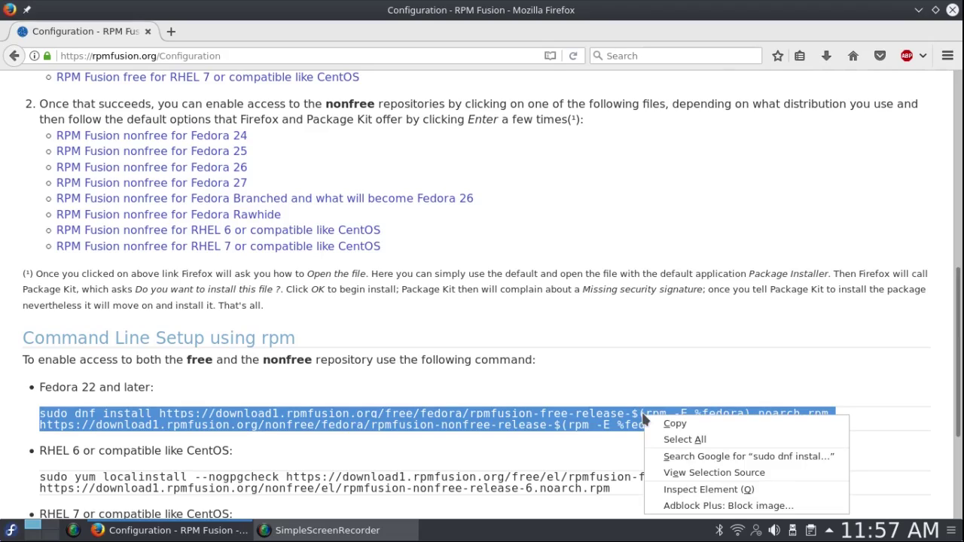
click(683, 424)
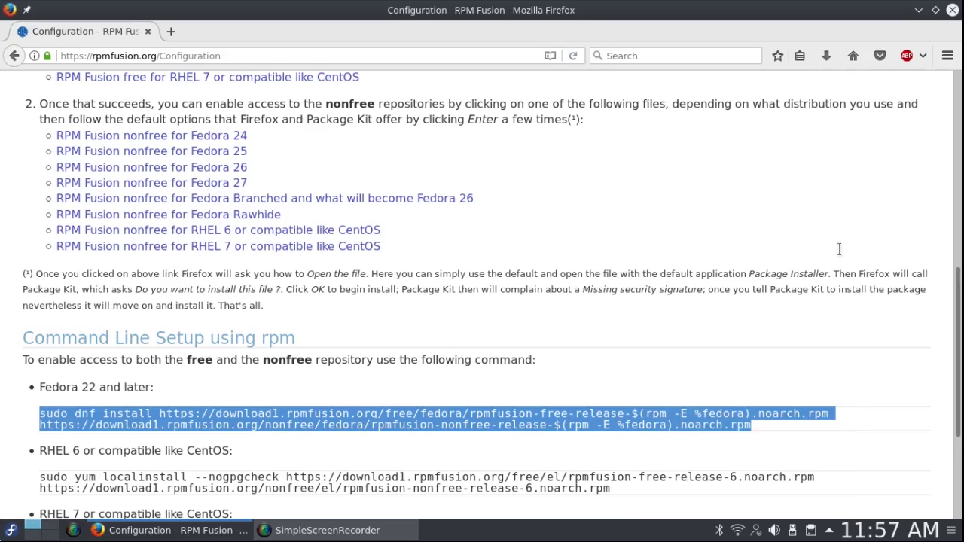
click(919, 9)
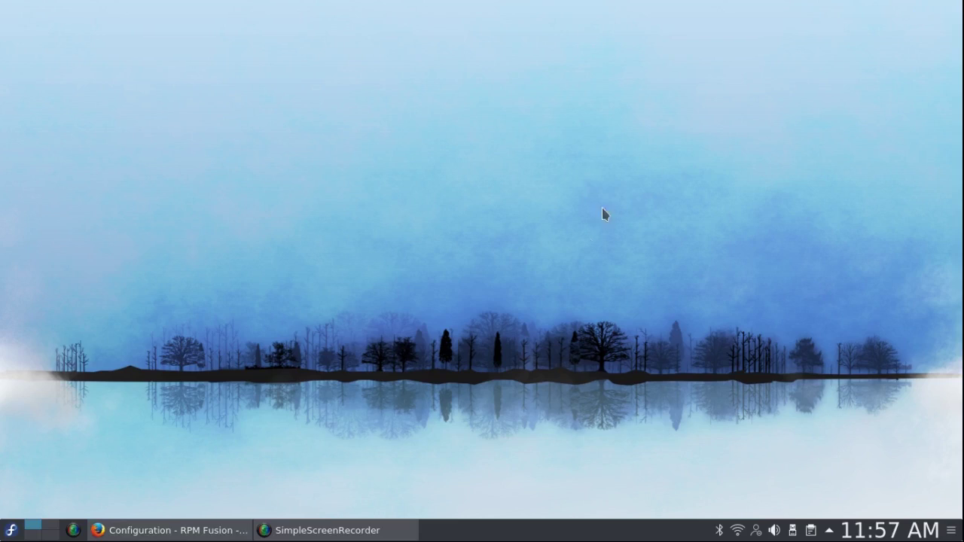
Launch Konsole from the application menu and enlarge its text.
click(10, 532)
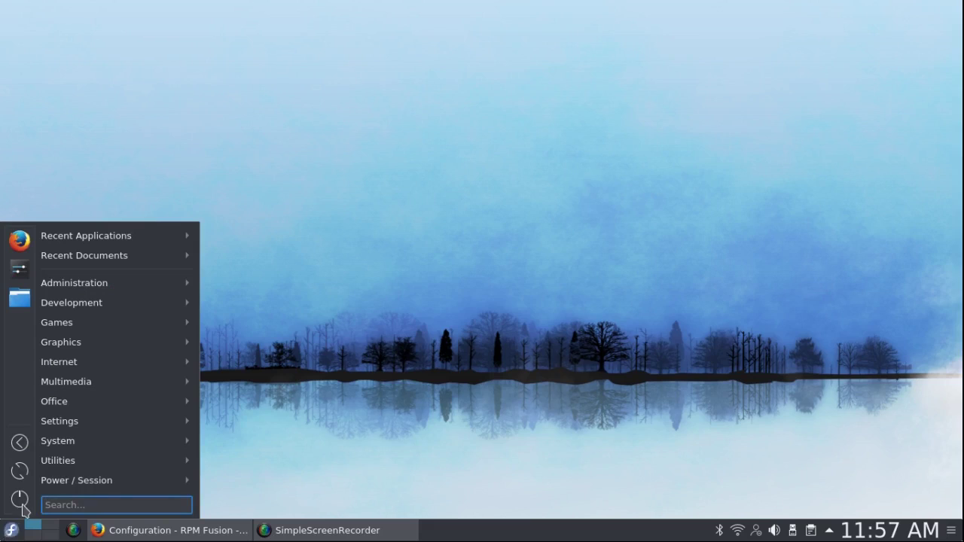
mouse_move(60, 441)
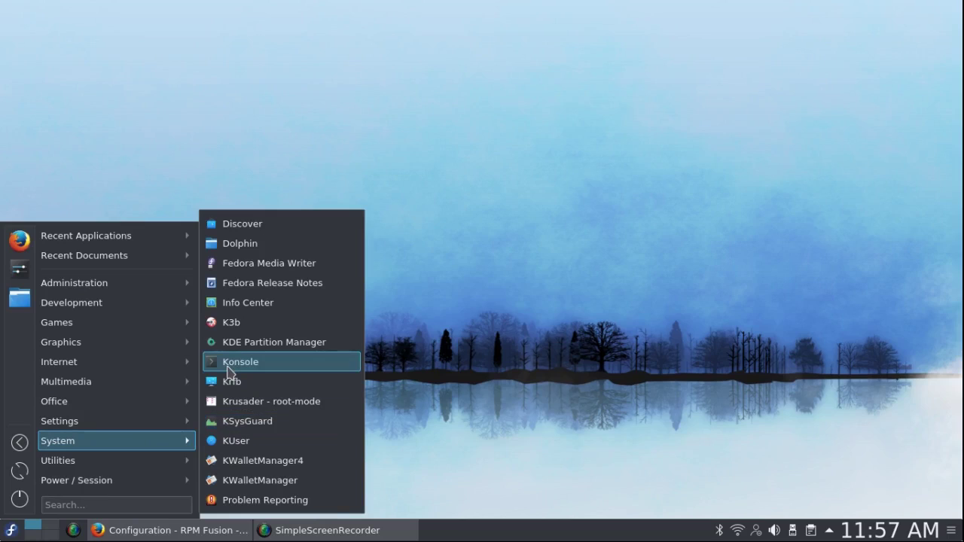
click(240, 361)
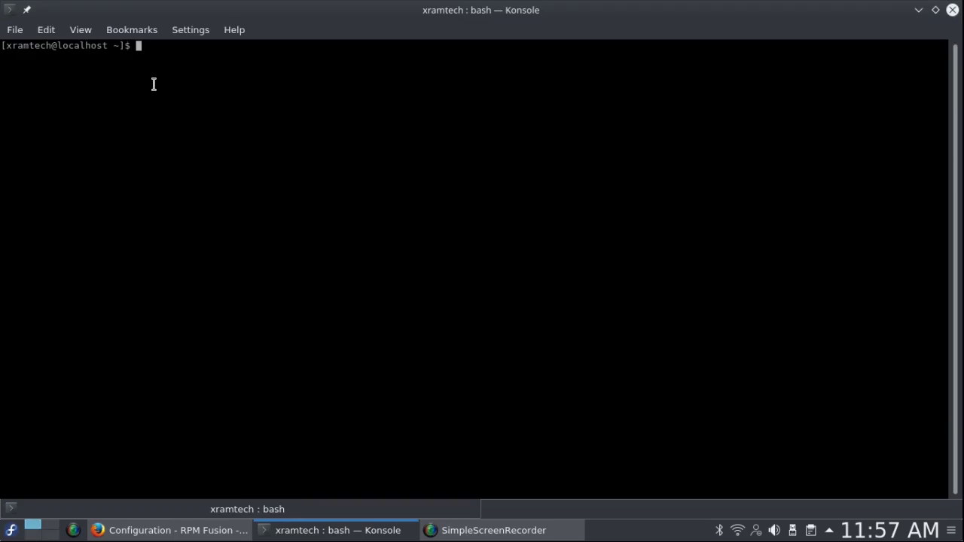
key(ctrl+plus)
key(ctrl+plus)
key(ctrl+plus)
key(ctrl+plus)
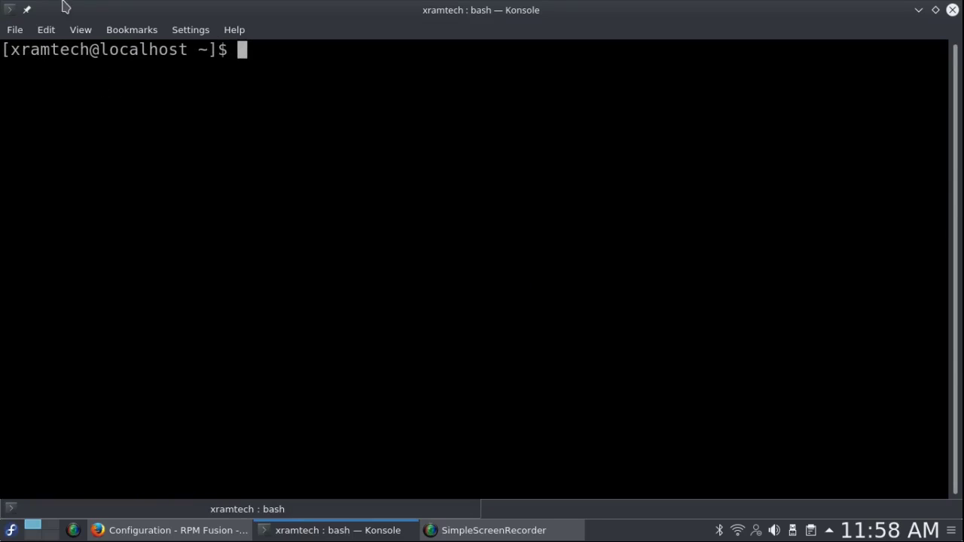
Paste the RPM Fusion install command at the prompt, then close Konsole.
right_click(241, 49)
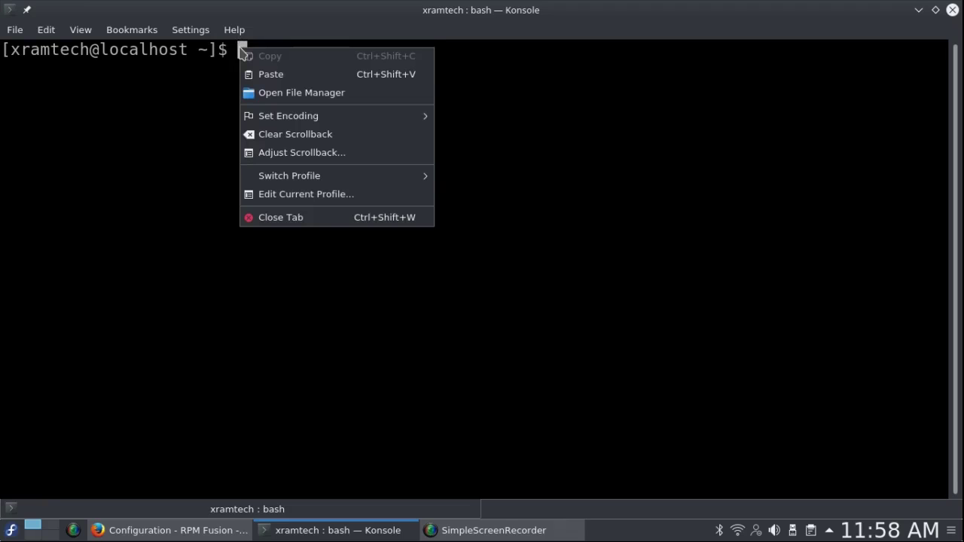
click(269, 74)
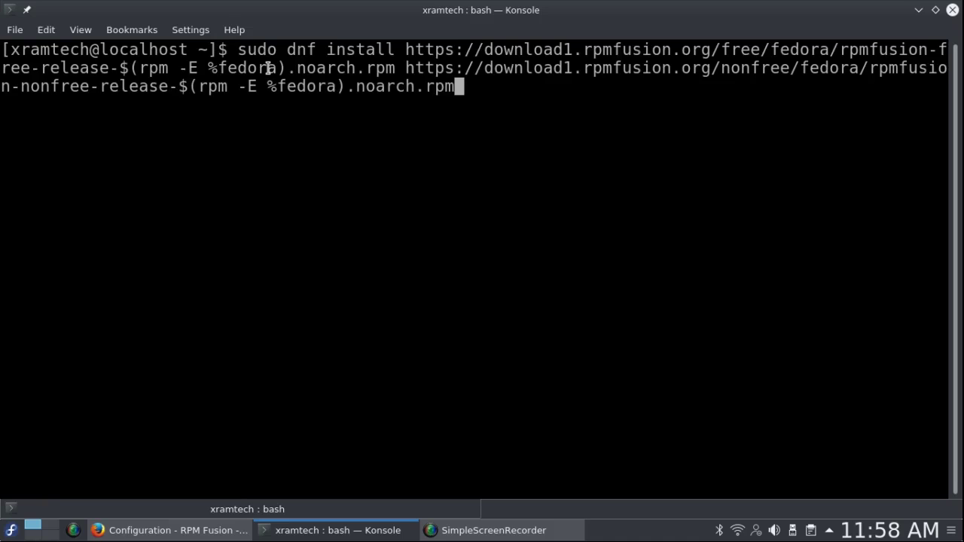
click(952, 11)
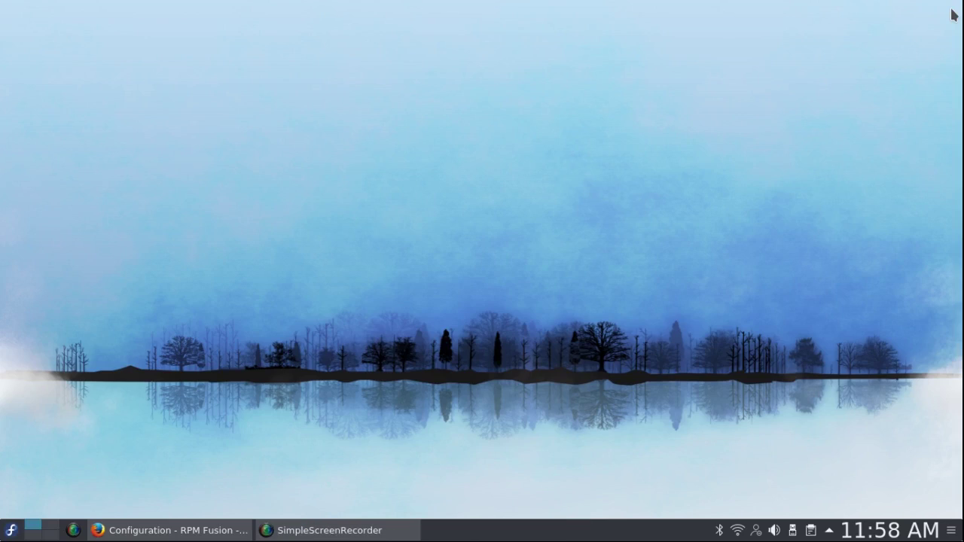
From the Widgets browser, place a Weather Forecast widget on the desktop, right of centre above the tree line.
click(952, 531)
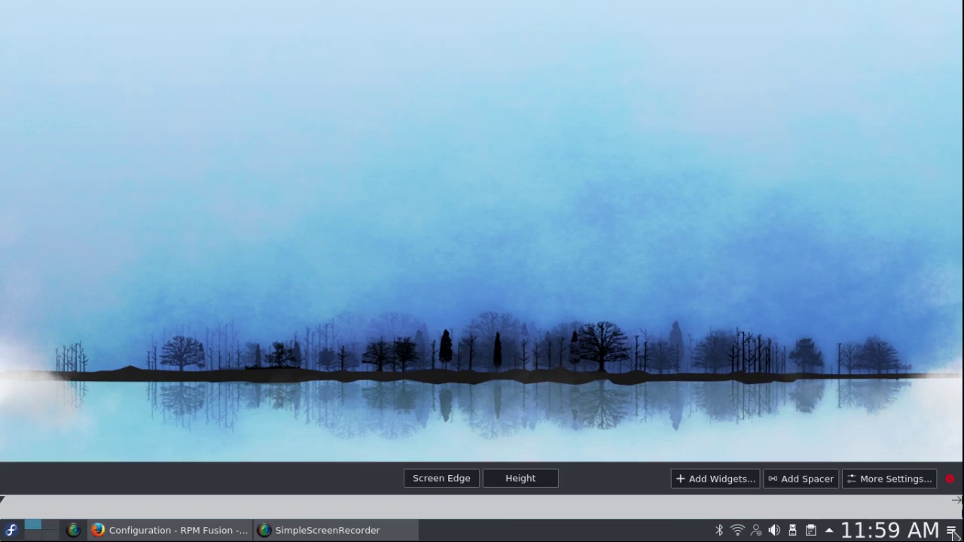
click(722, 479)
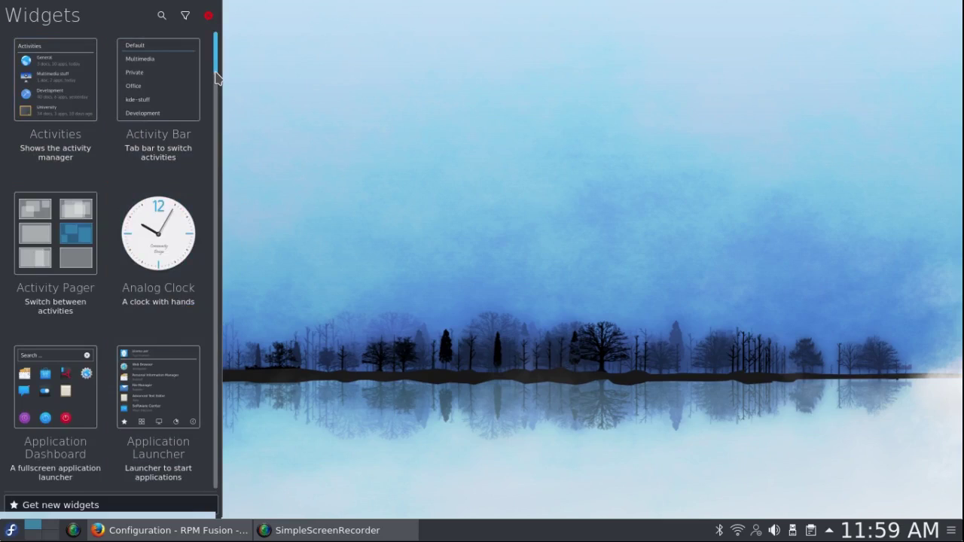
drag(216, 78, 194, 499)
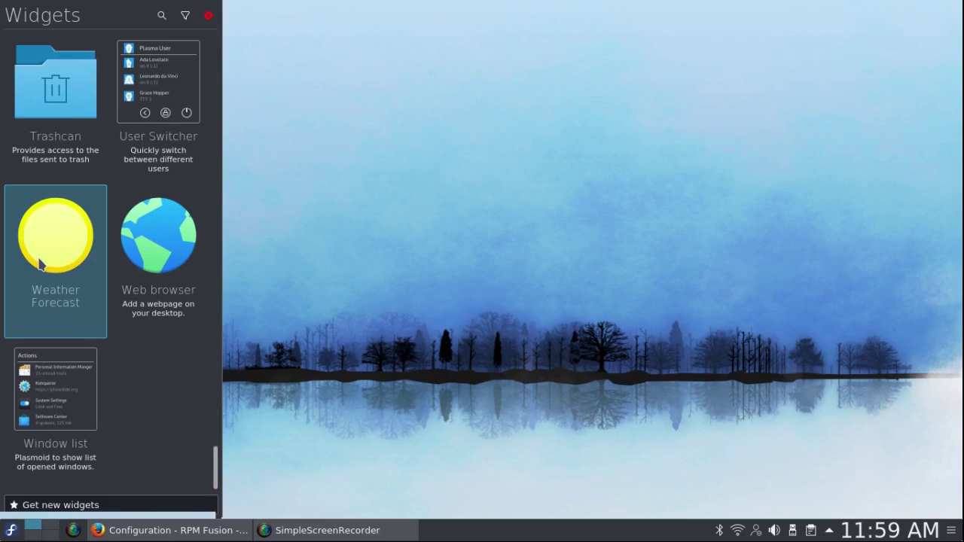
drag(37, 263, 715, 181)
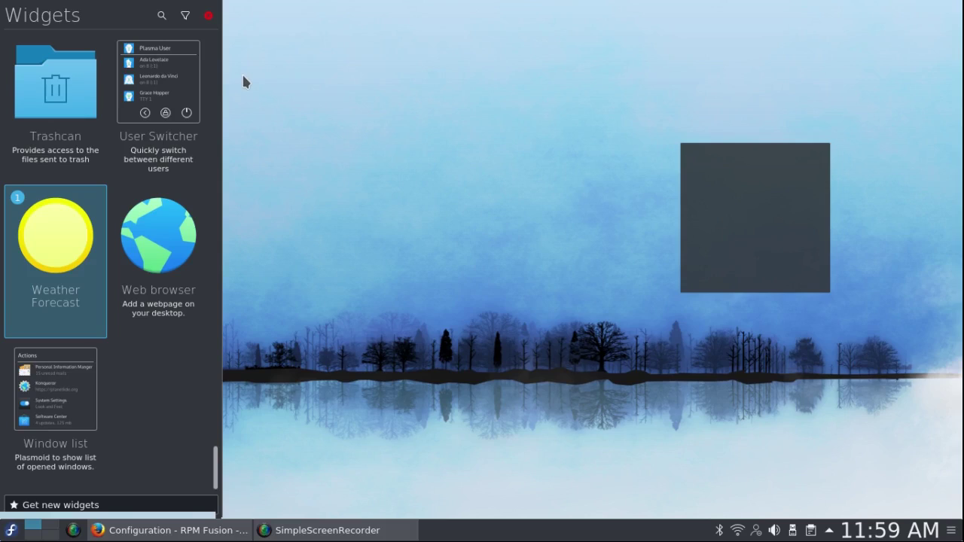
scroll(174, 35, up, 2)
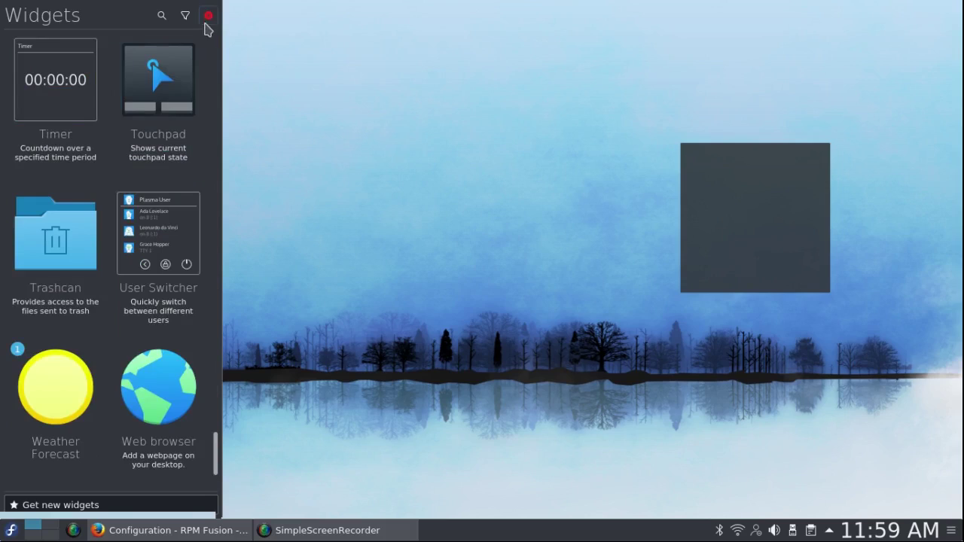
click(208, 15)
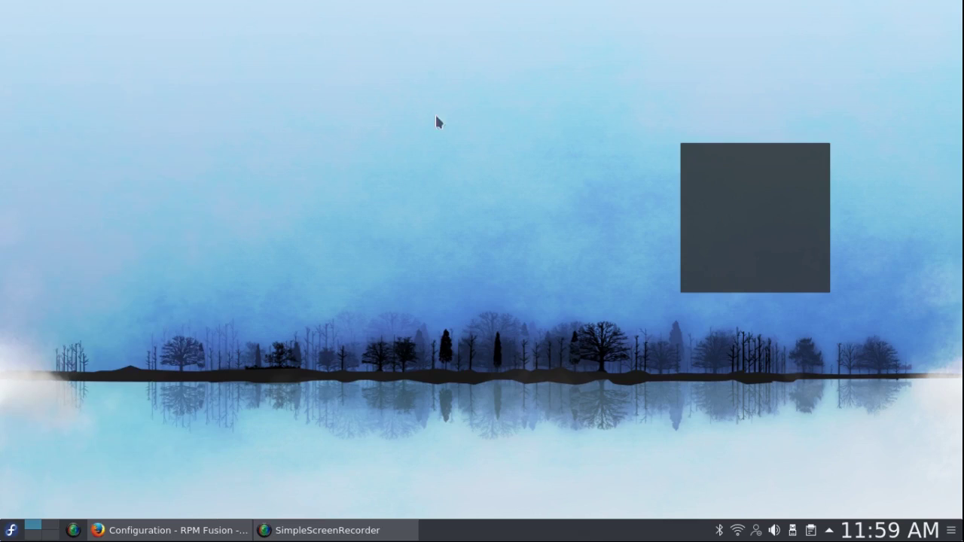
In the widget's settings, search 'Chicago' and apply Chicago Midway Airport as the weather station.
right_click(762, 269)
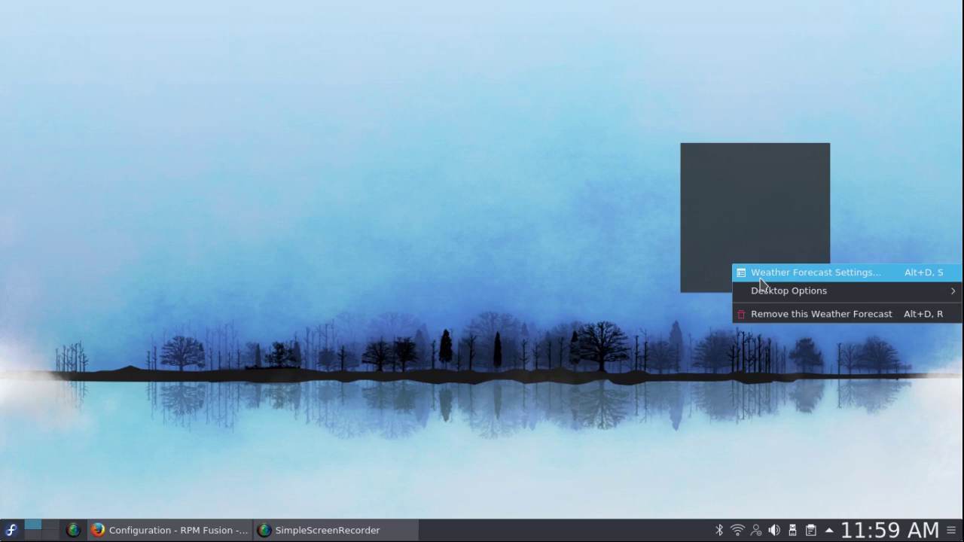
click(762, 275)
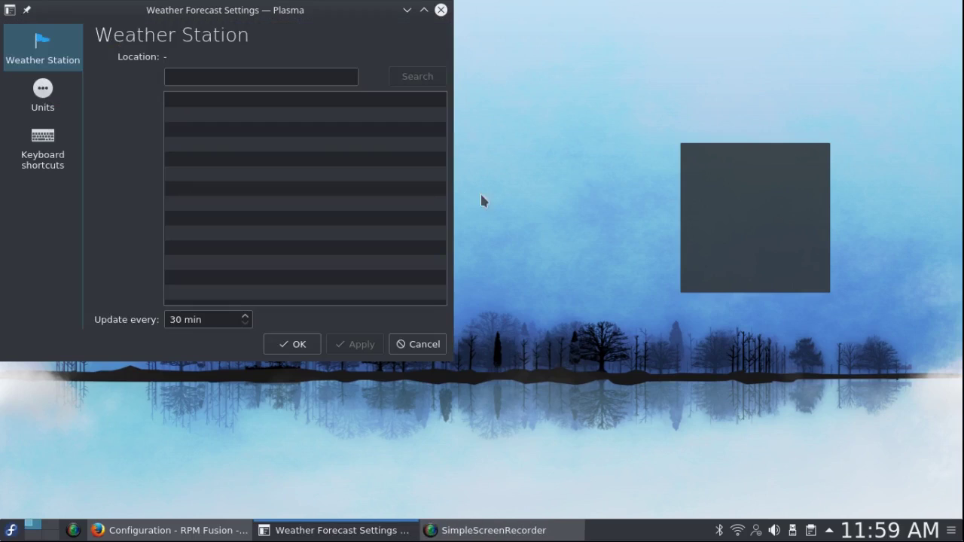
click(208, 79)
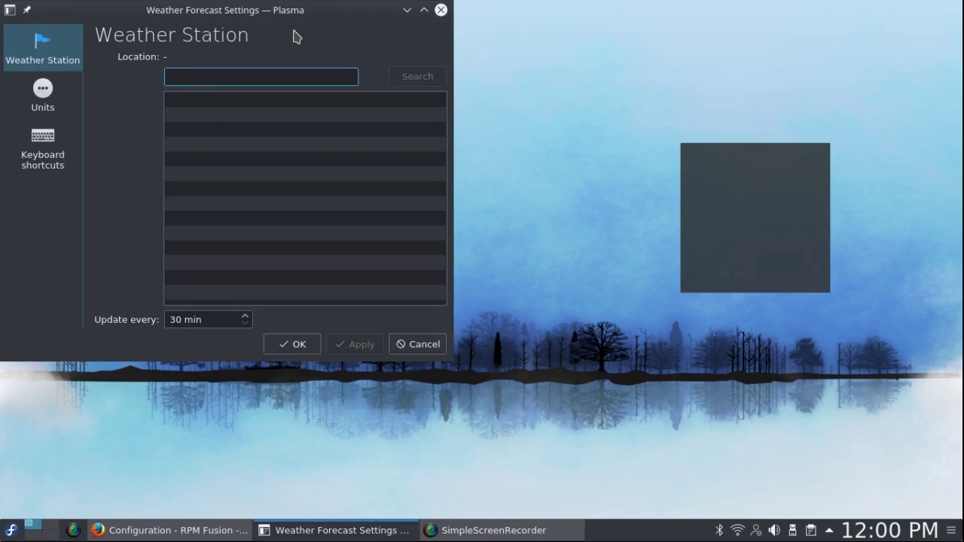
text(Chicago)
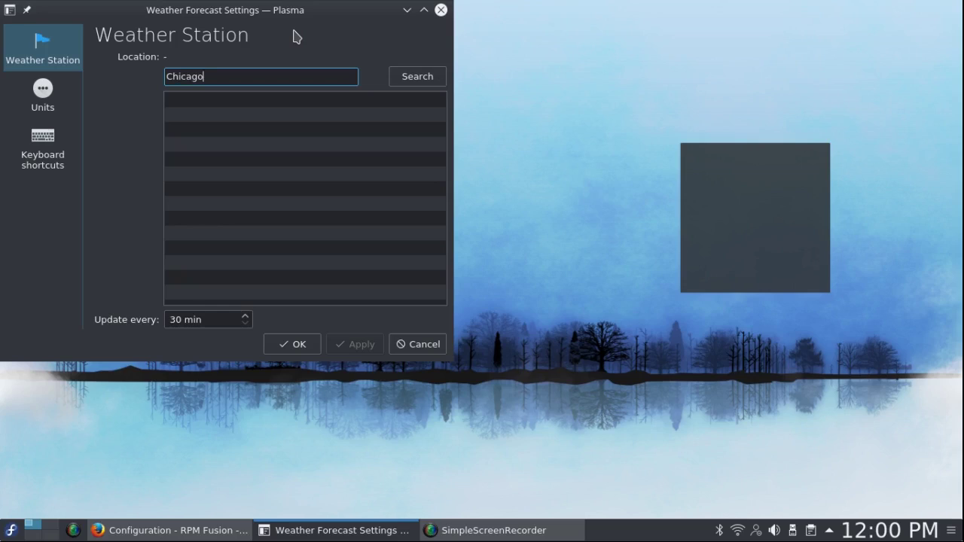
click(420, 79)
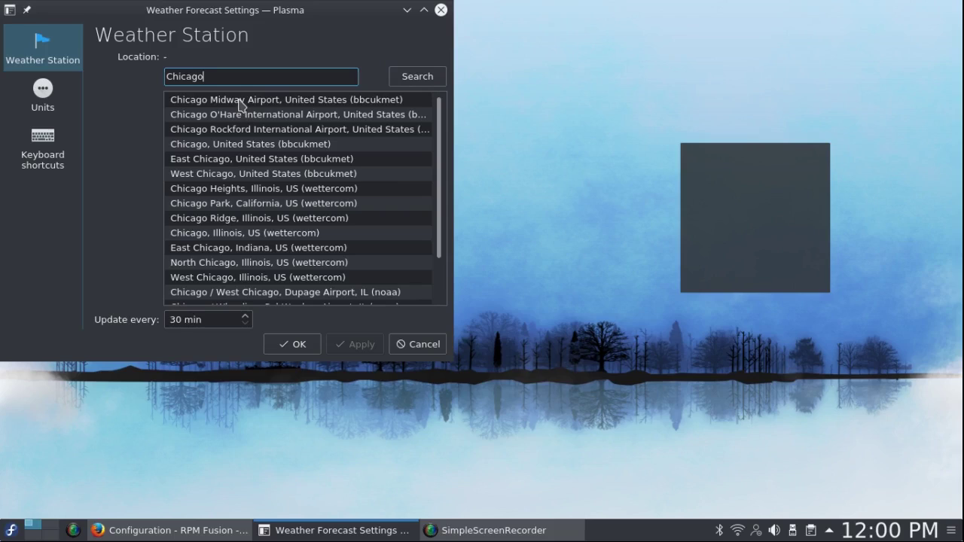
click(241, 104)
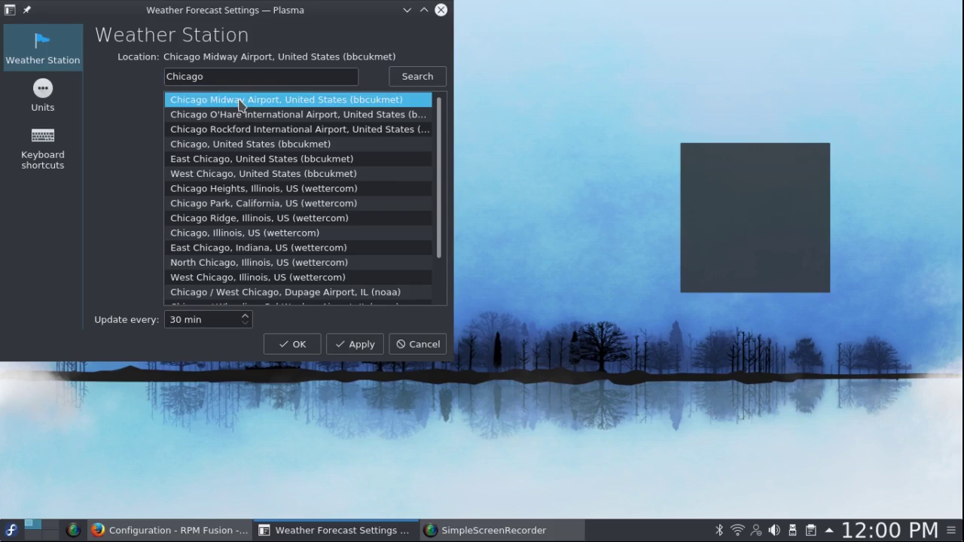
click(352, 346)
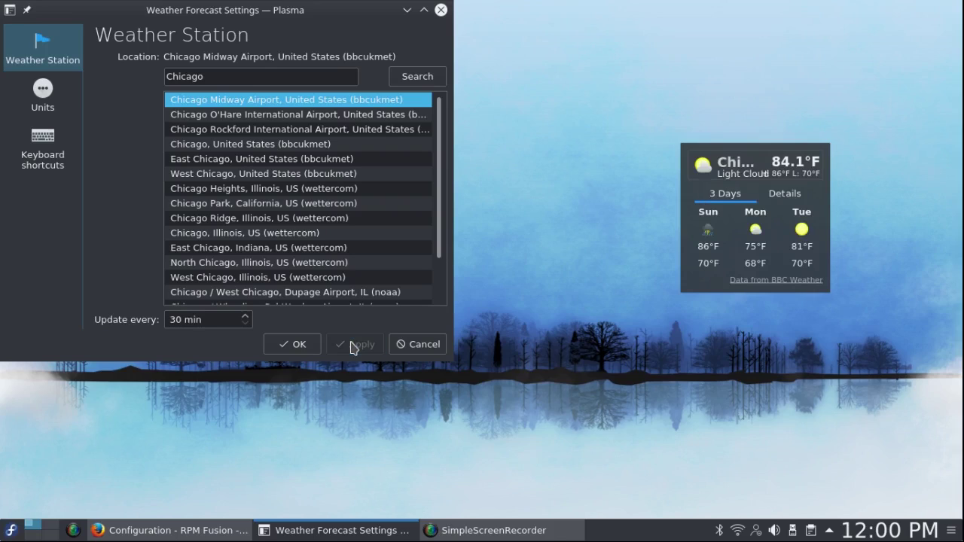
click(441, 10)
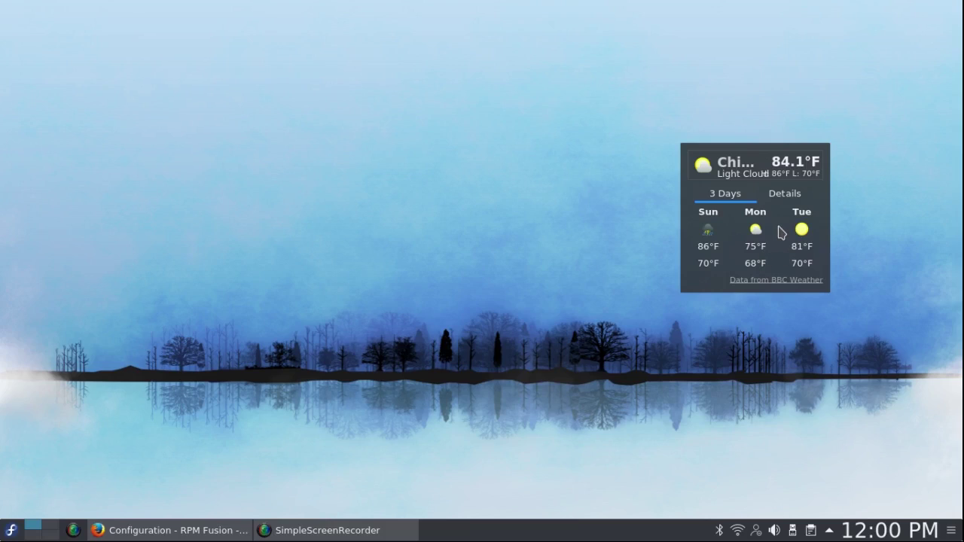
Reposition the weather widget slightly left on the desktop.
mouse_move(780, 232)
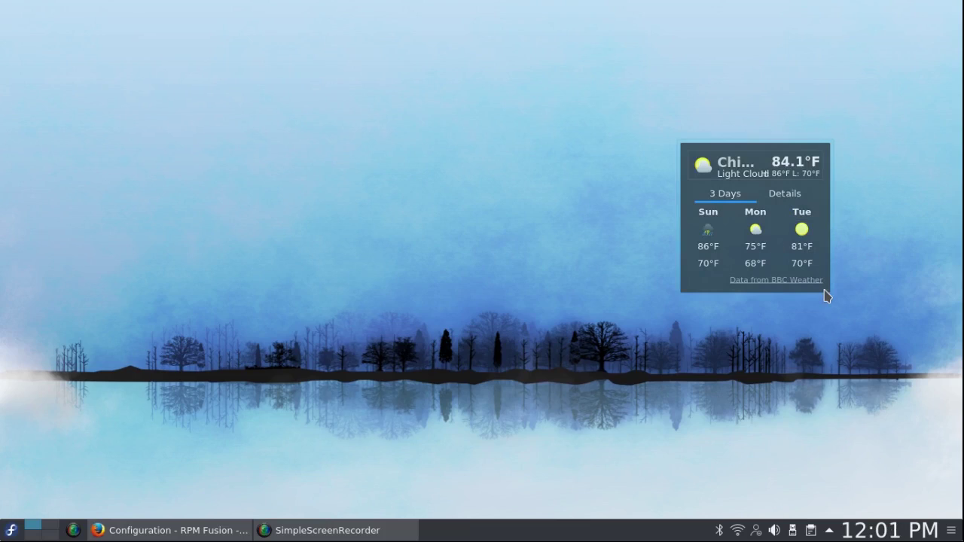
drag(827, 294, 800, 245)
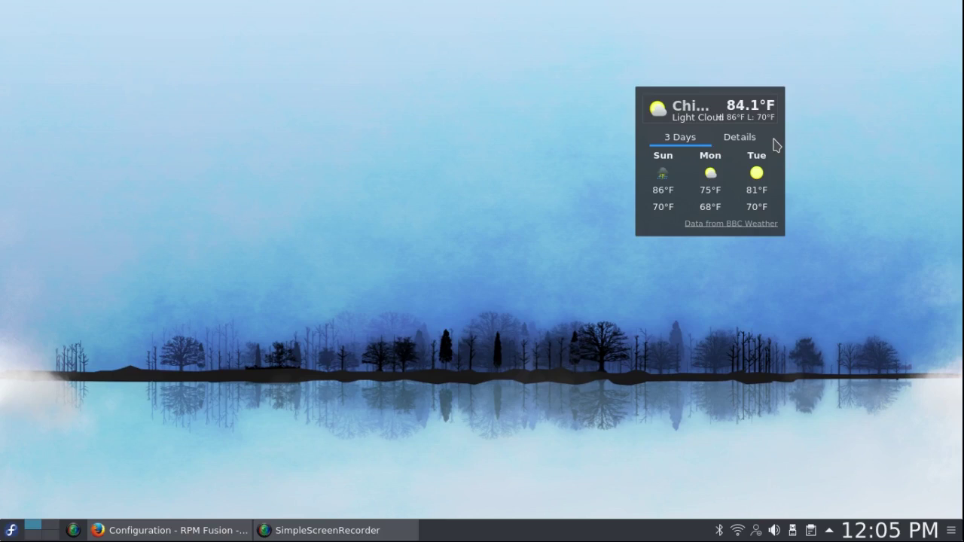
mouse_move(776, 144)
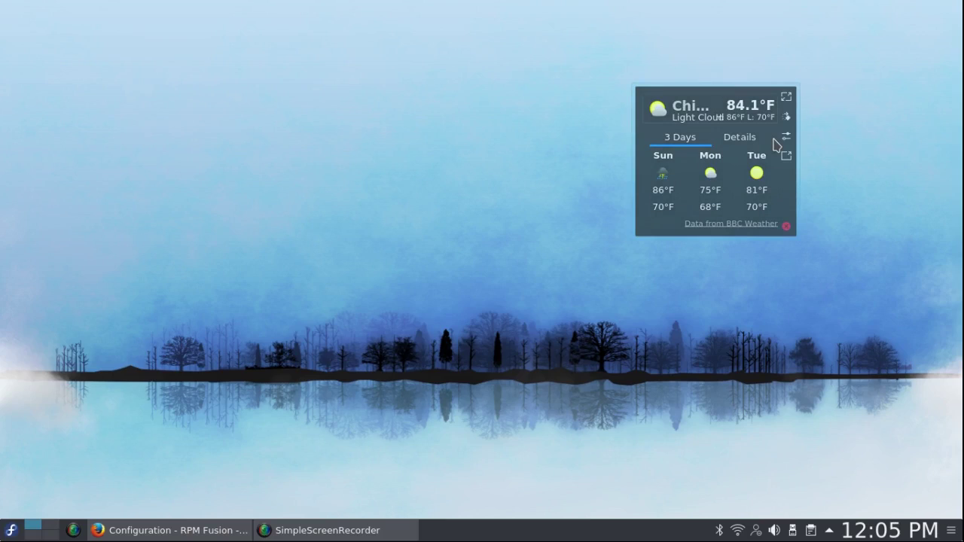
drag(776, 145, 708, 225)
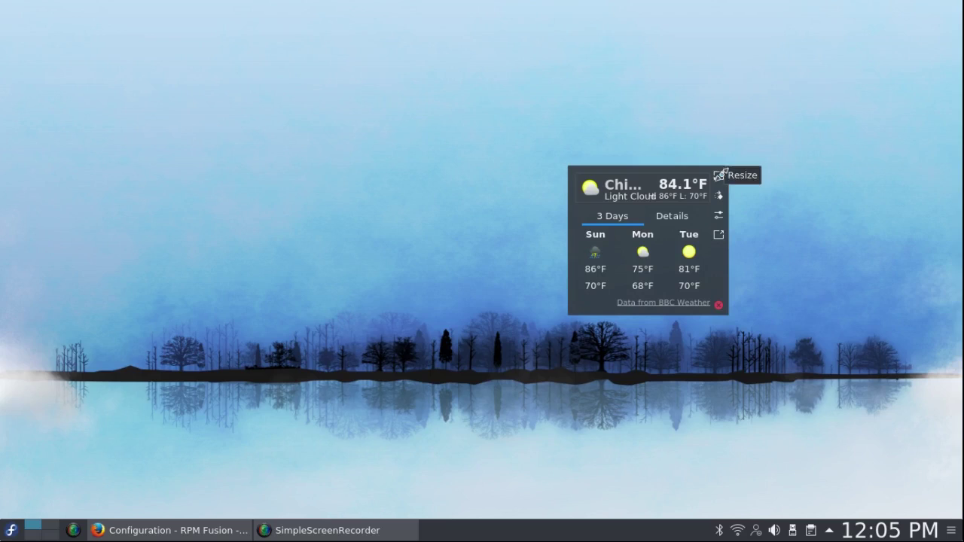
Enlarge the weather widget up and to the right so the forecast icons show large.
drag(722, 174, 841, 51)
drag(840, 51, 844, 50)
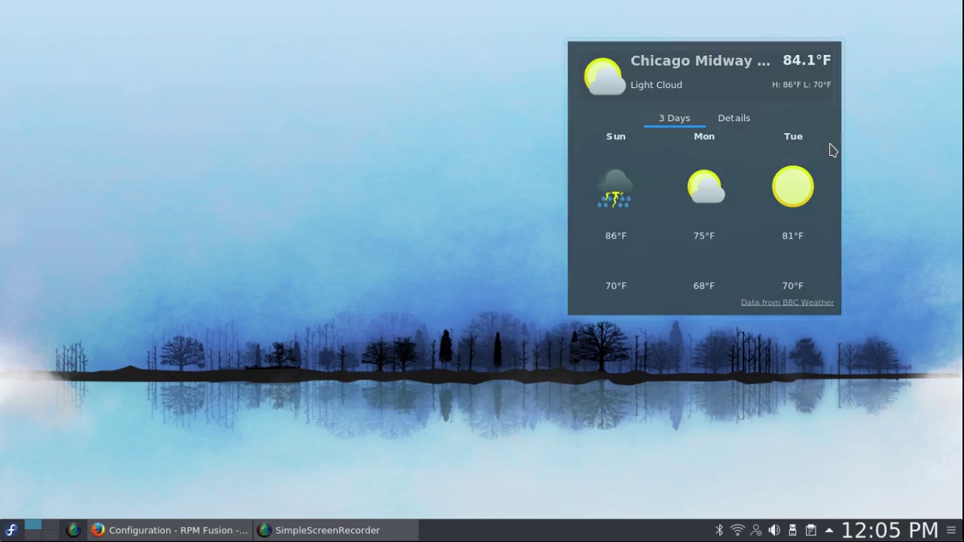
mouse_move(832, 151)
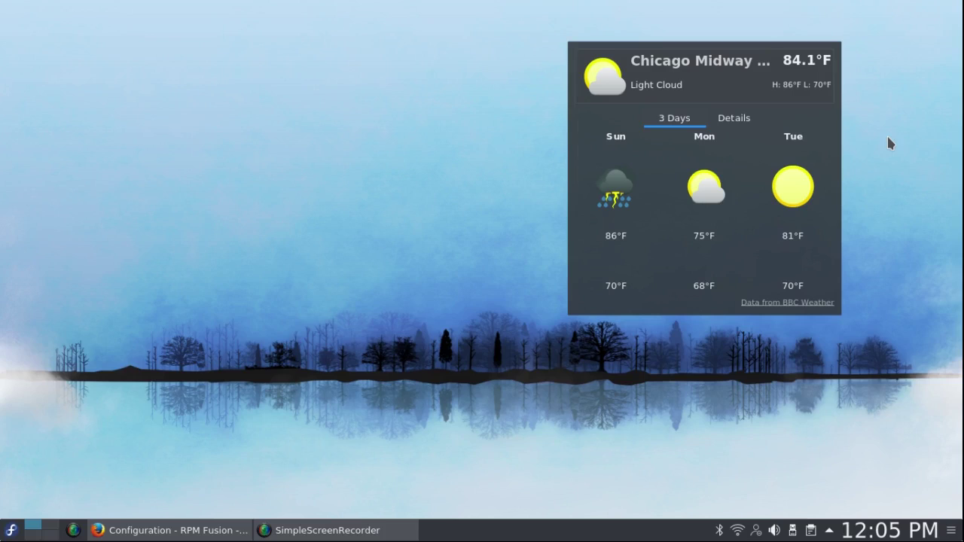
right_click(207, 109)
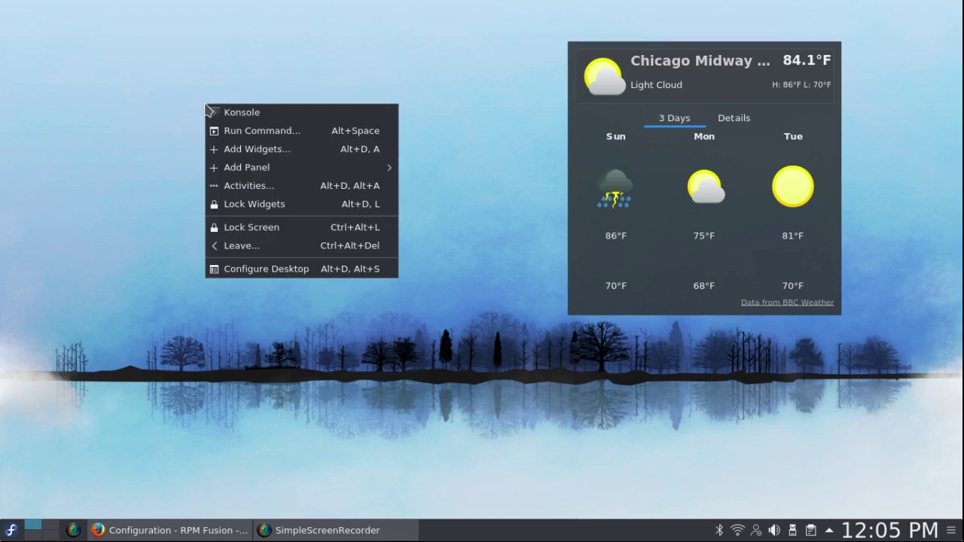
click(226, 268)
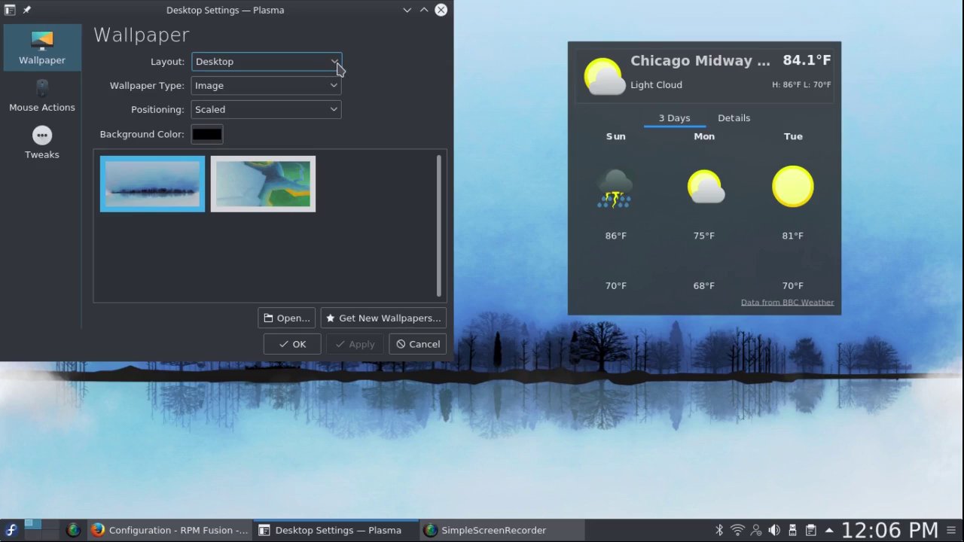
click(337, 69)
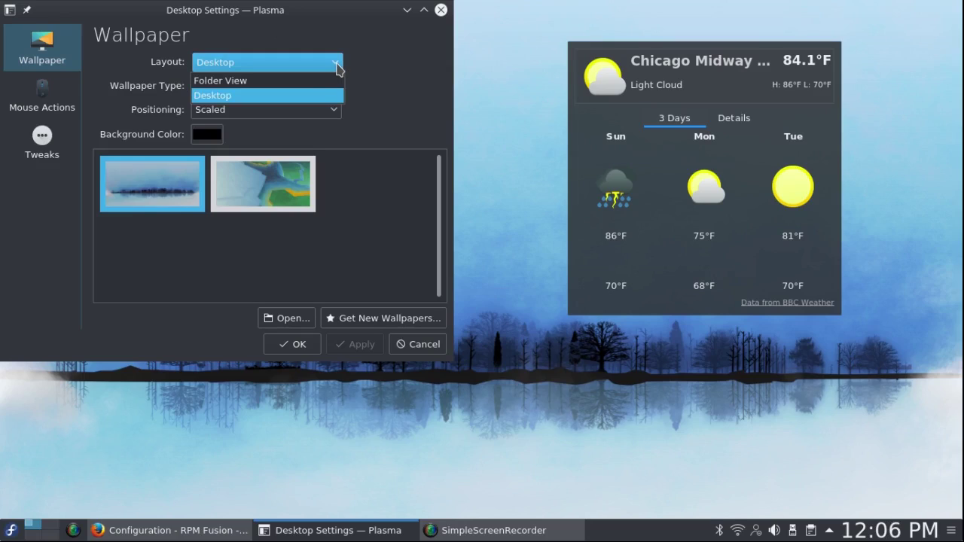
click(316, 69)
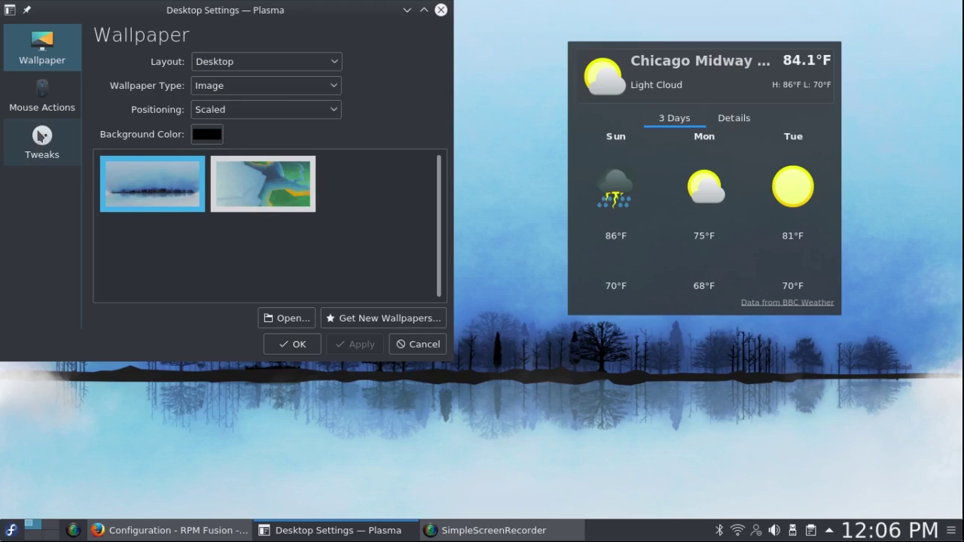
click(41, 135)
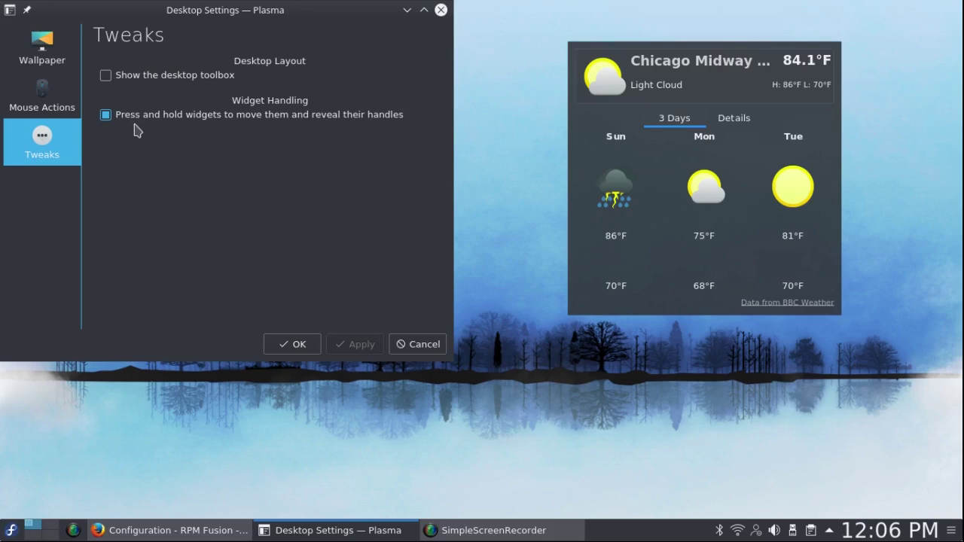
click(442, 10)
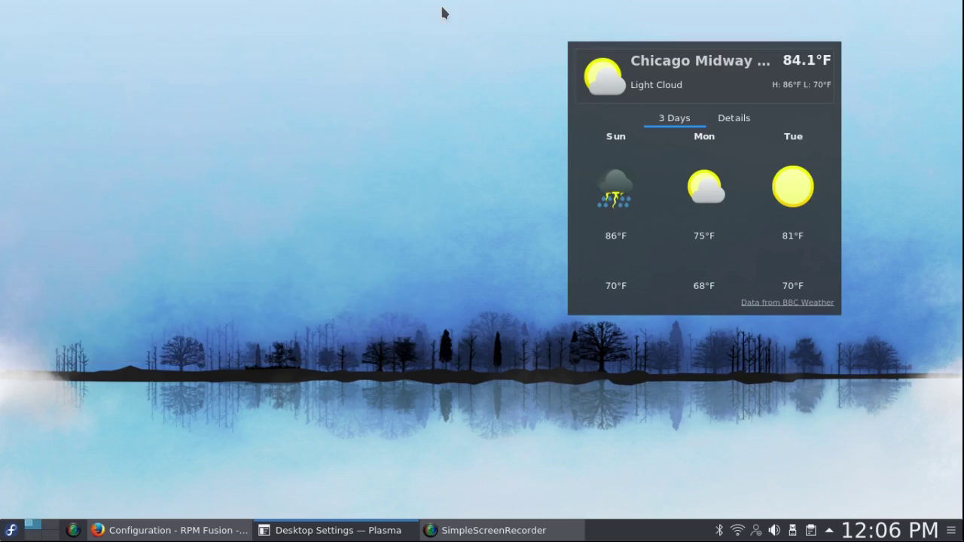